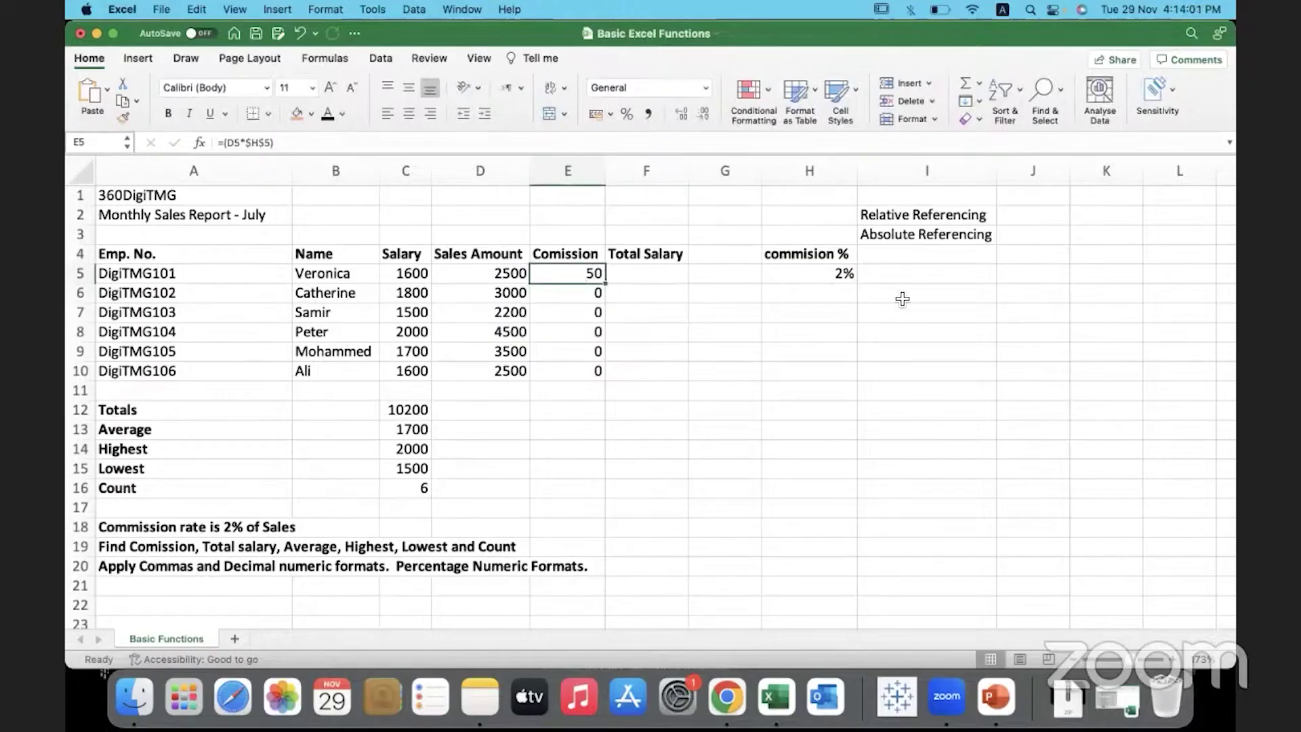
Enter the label 'Mixed referencing' in cell I7
{"action": "left_click", "coordinate": [912, 312]}
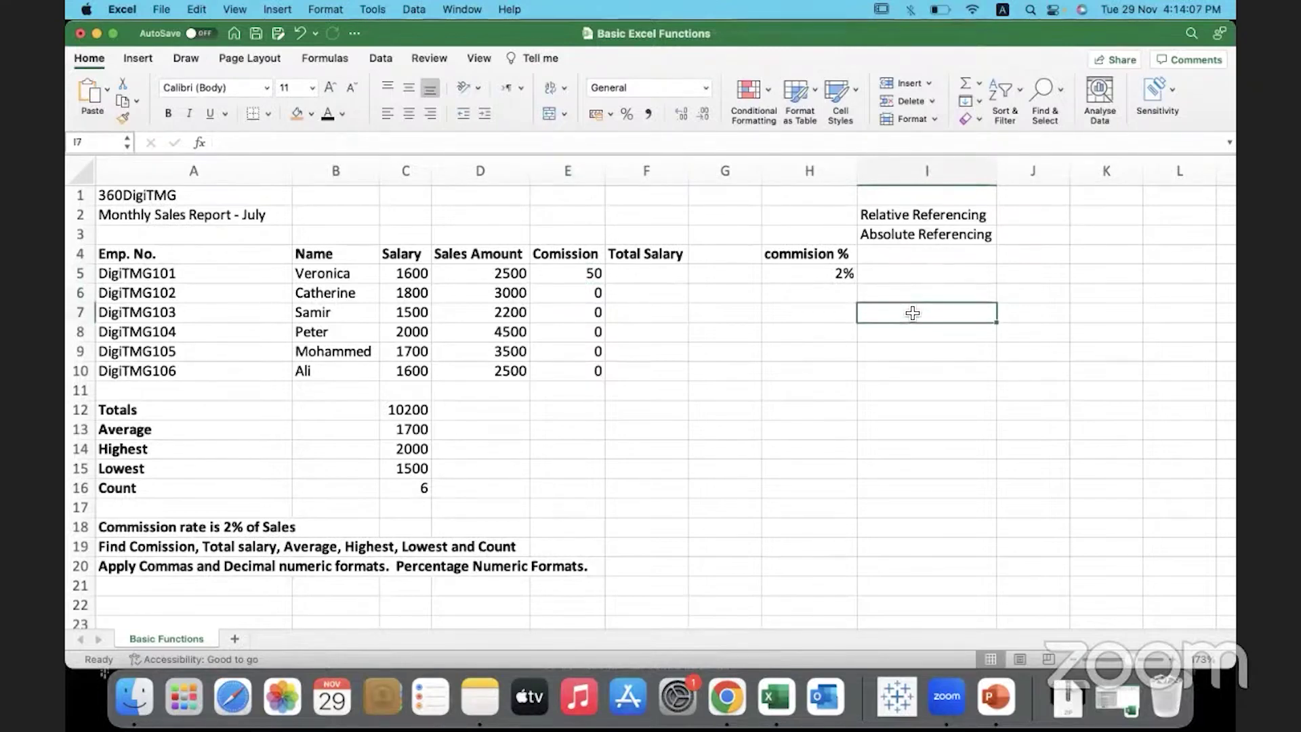
{"action": "type", "text": "Mixed refe"}
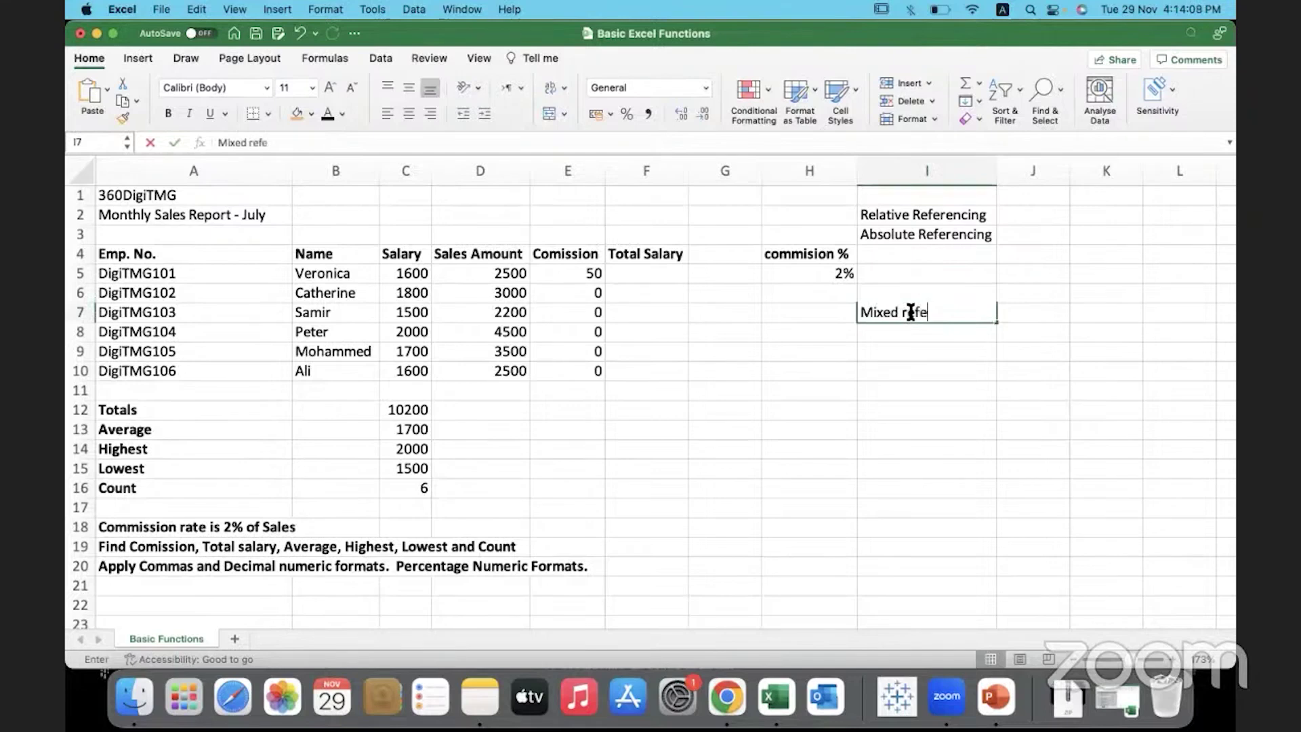
{"action": "type", "text": "rencing"}
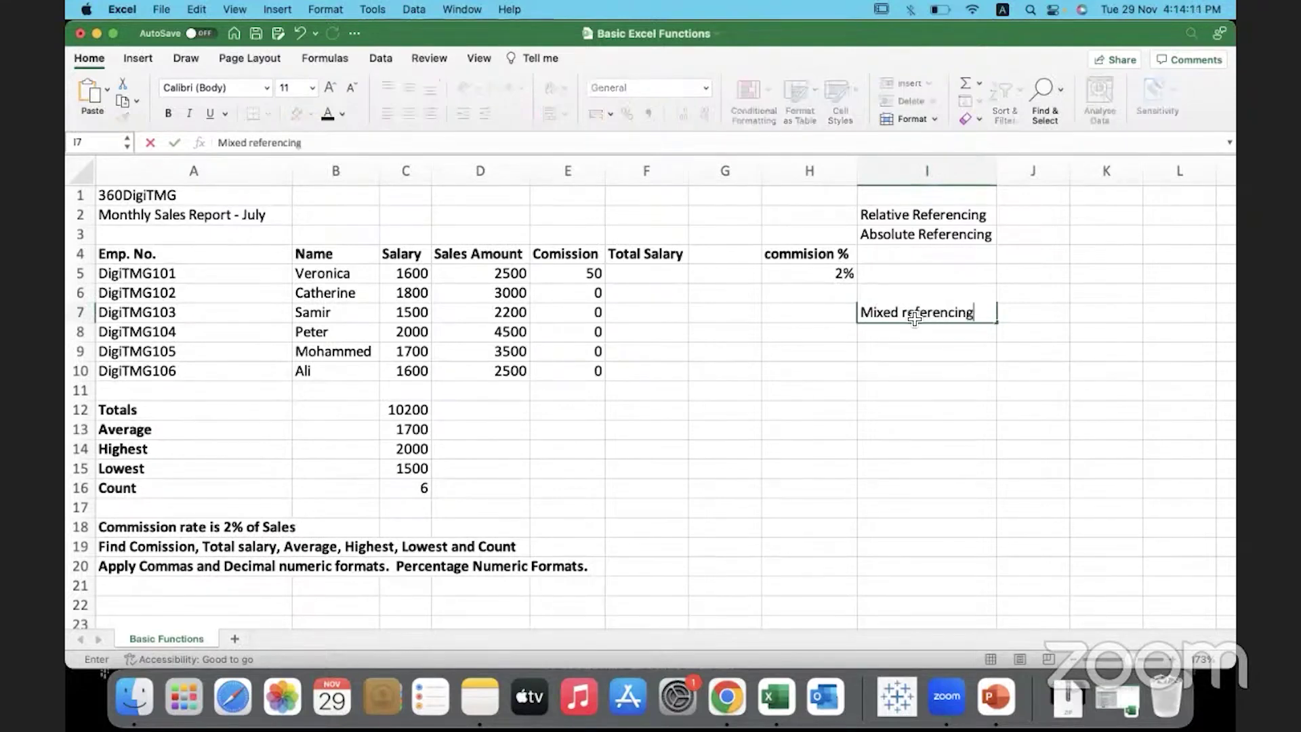
{"action": "left_click", "coordinate": [937, 351]}
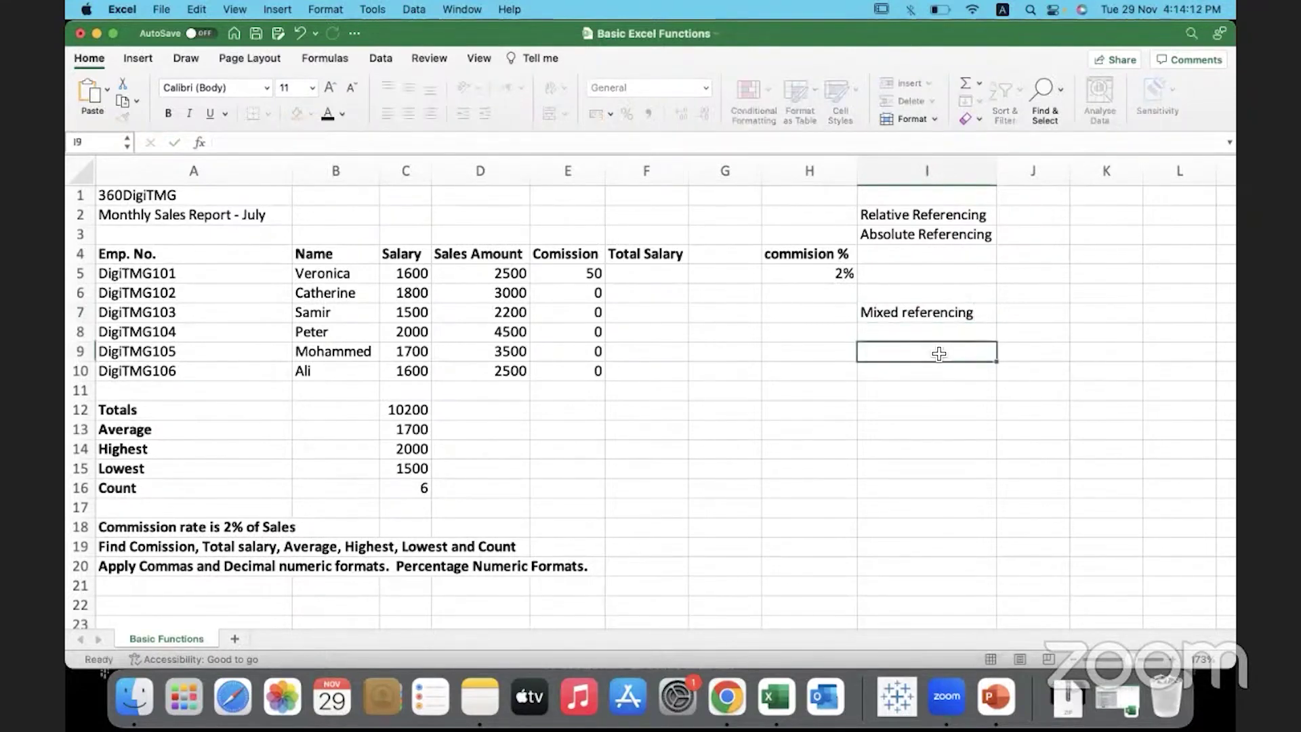
Review the Mixed, Absolute and Relative Referencing notes in I7, I3 and I2
{"action": "left_click", "coordinate": [993, 315]}
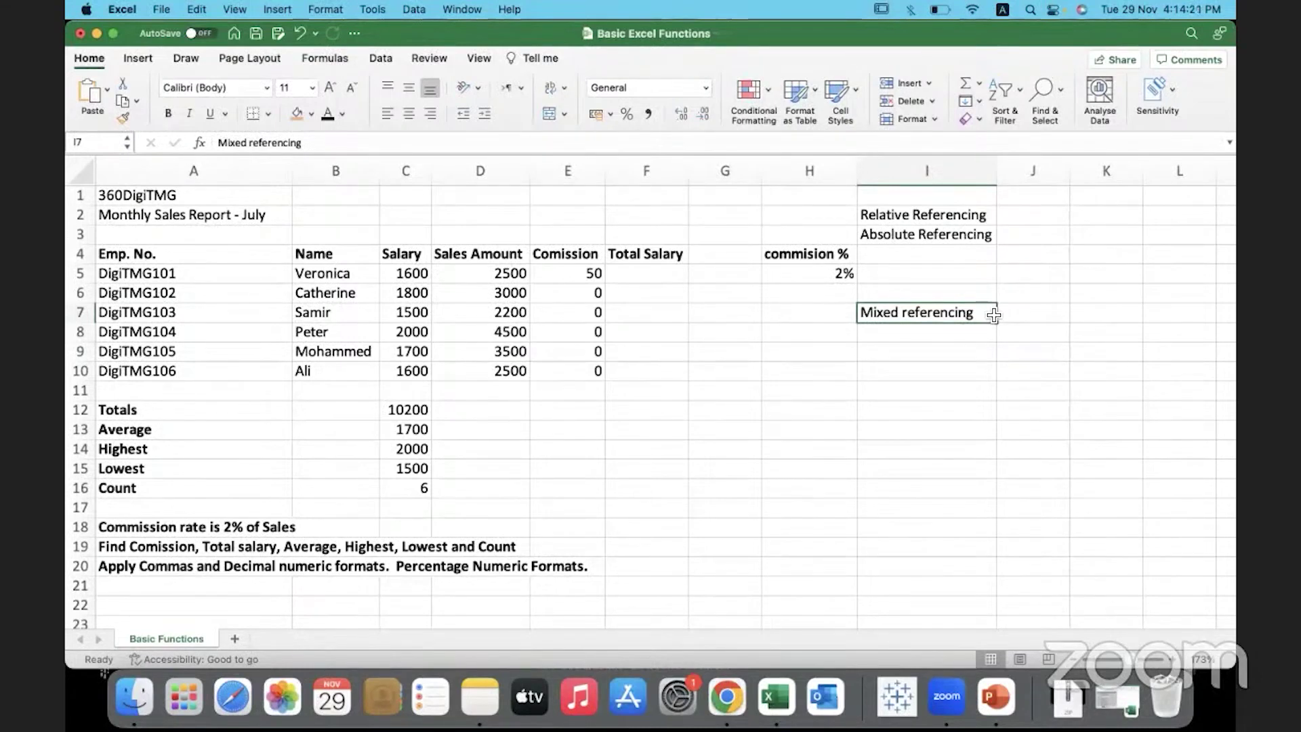
{"action": "left_click", "coordinate": [977, 245]}
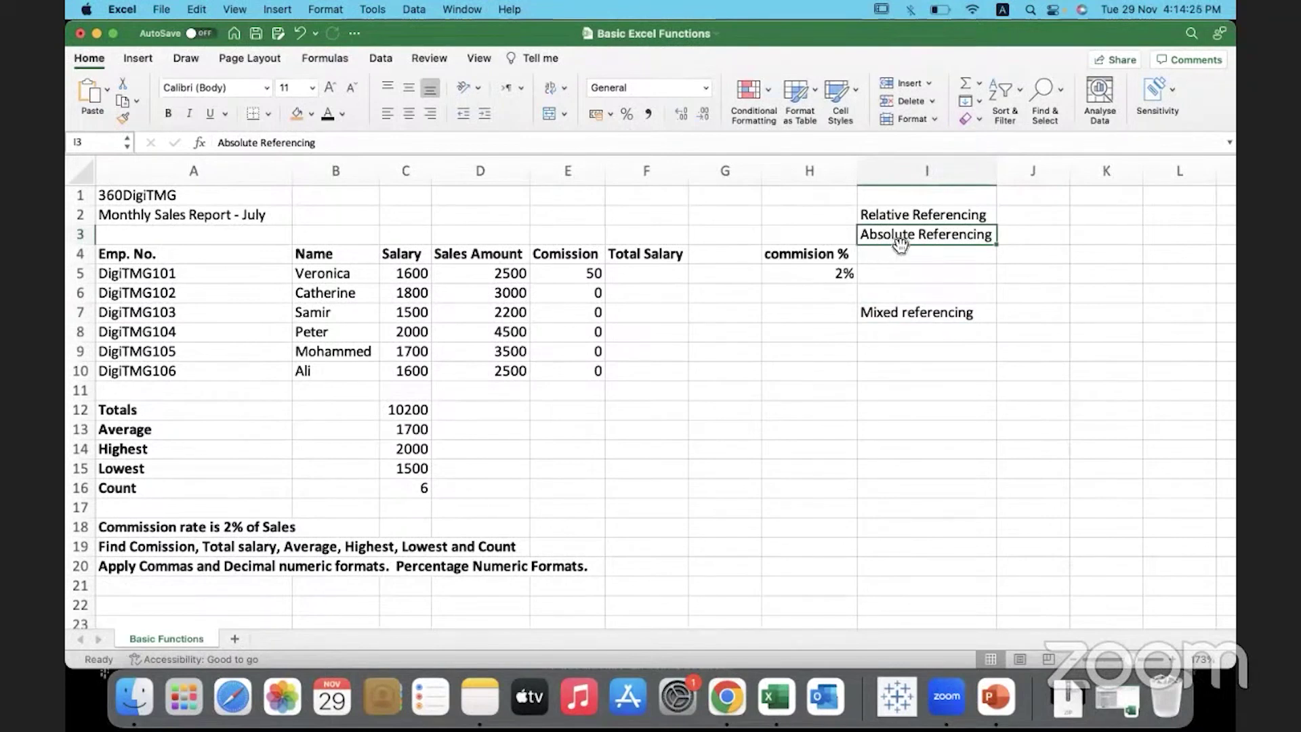
{"action": "left_click", "coordinate": [896, 216]}
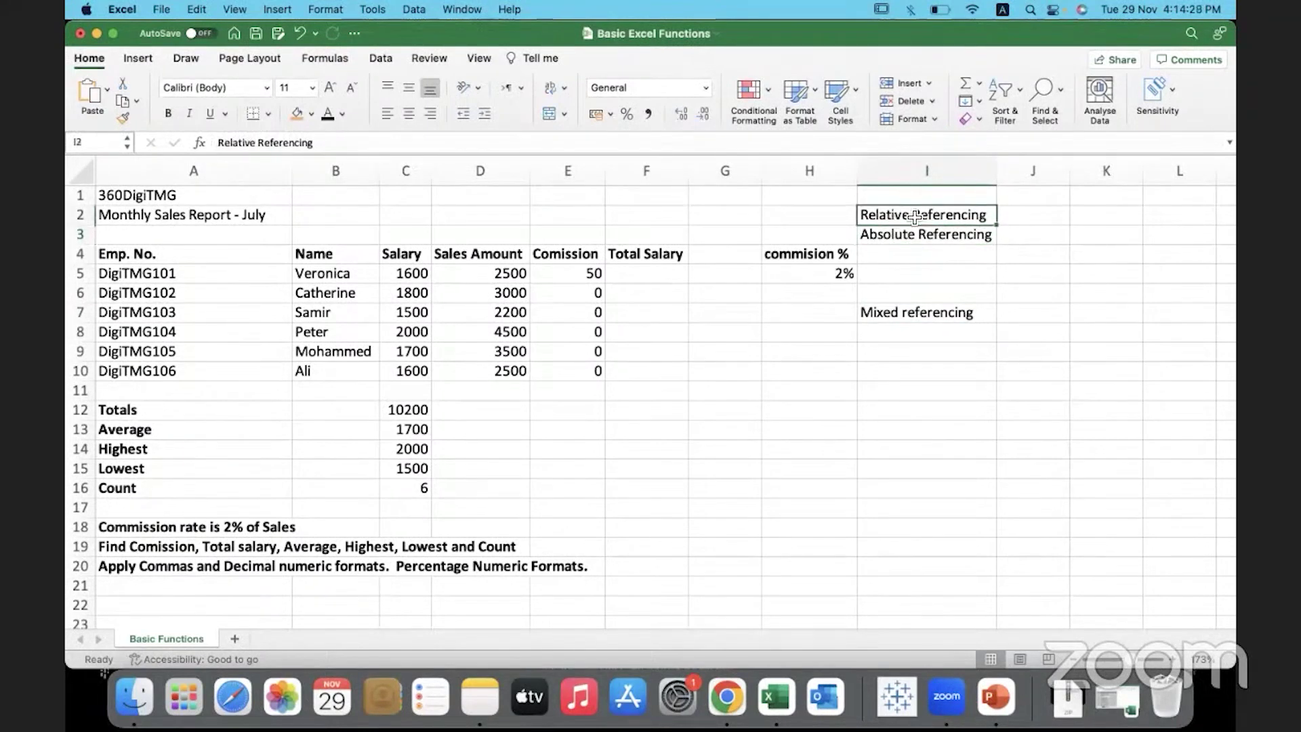
{"action": "left_click", "coordinate": [991, 317]}
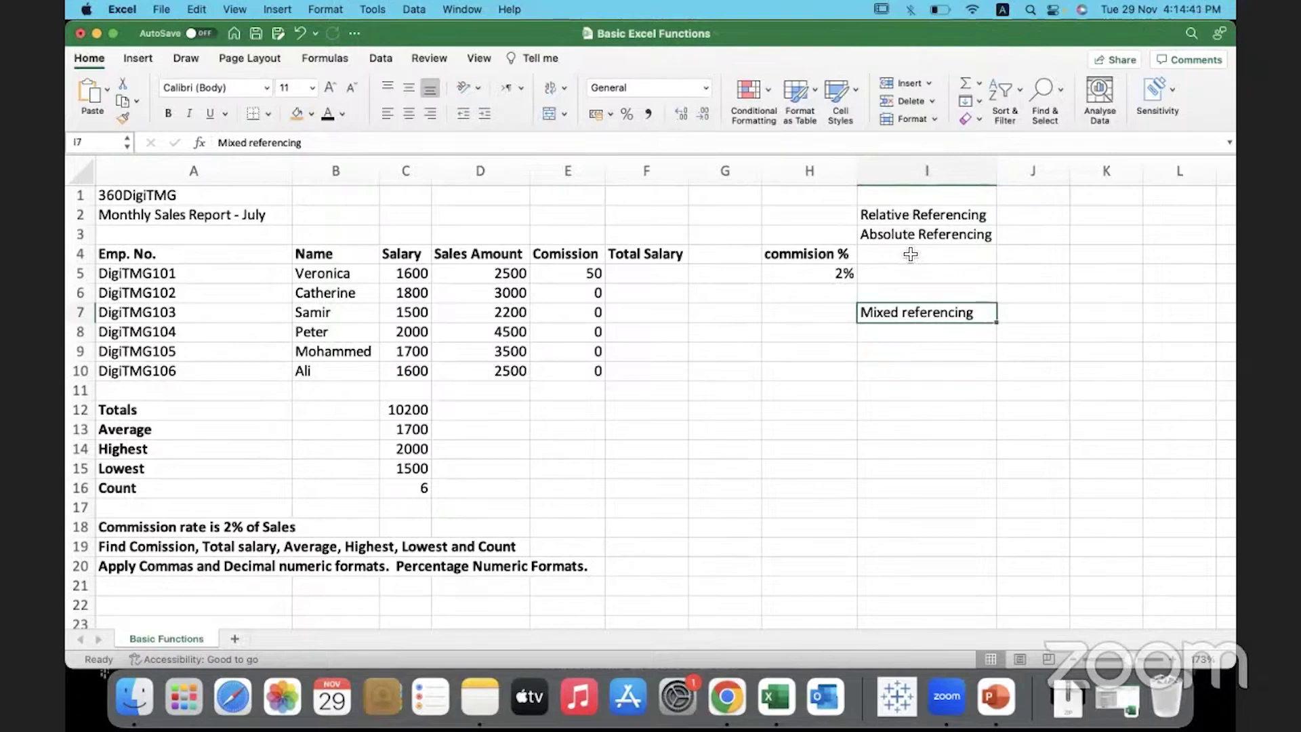
Undo the Mixed referencing label and confirm E5's commission formula =(D5*$H$5)
{"action": "key", "text": "super+z"}
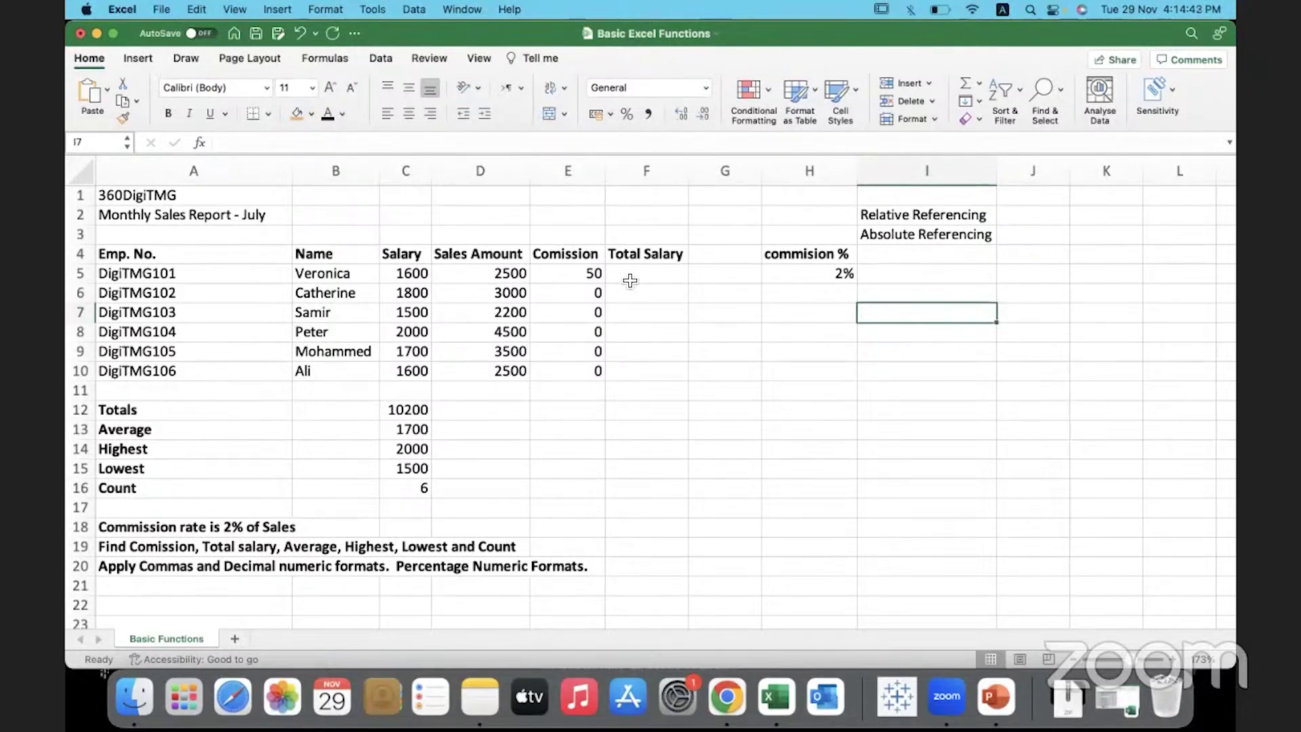
{"action": "left_click", "coordinate": [563, 278]}
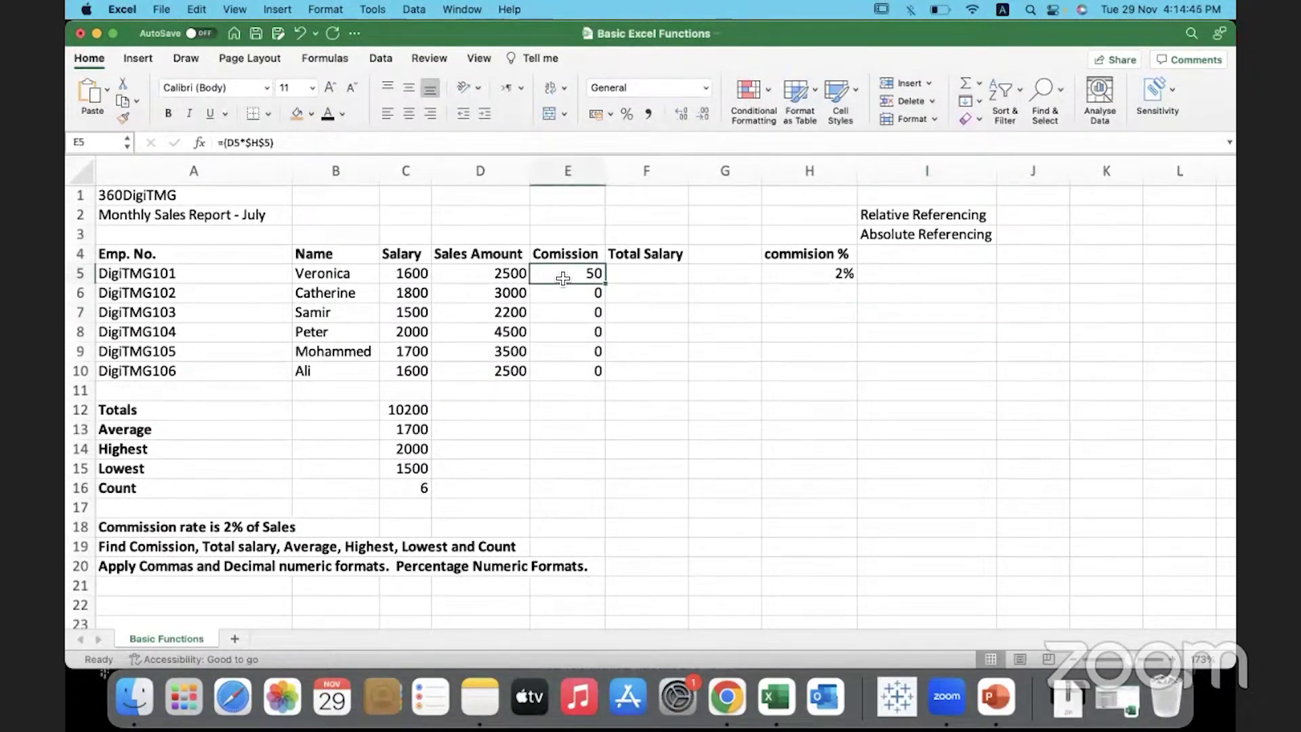
{"action": "left_click", "coordinate": [270, 142]}
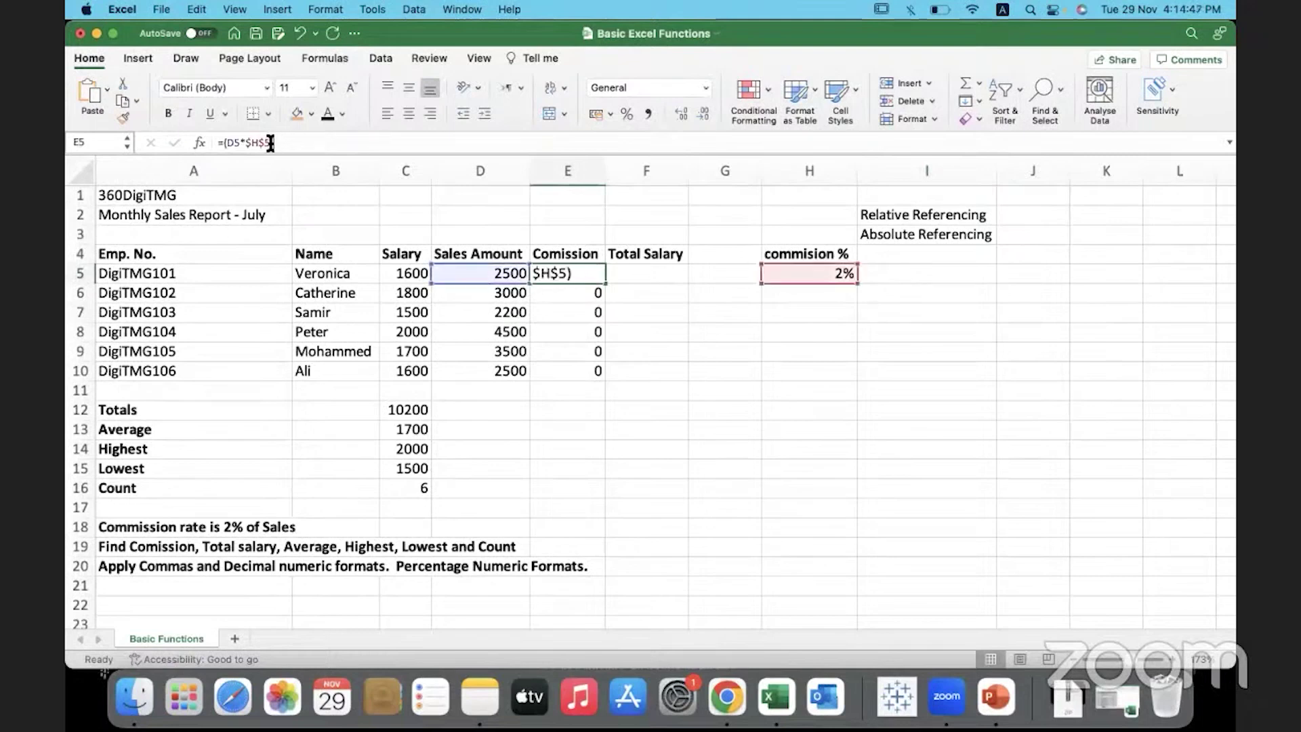
{"action": "left_click_drag", "start_coordinate": [271, 142], "coordinate": [216, 145]}
{"action": "left_click", "coordinate": [290, 142]}
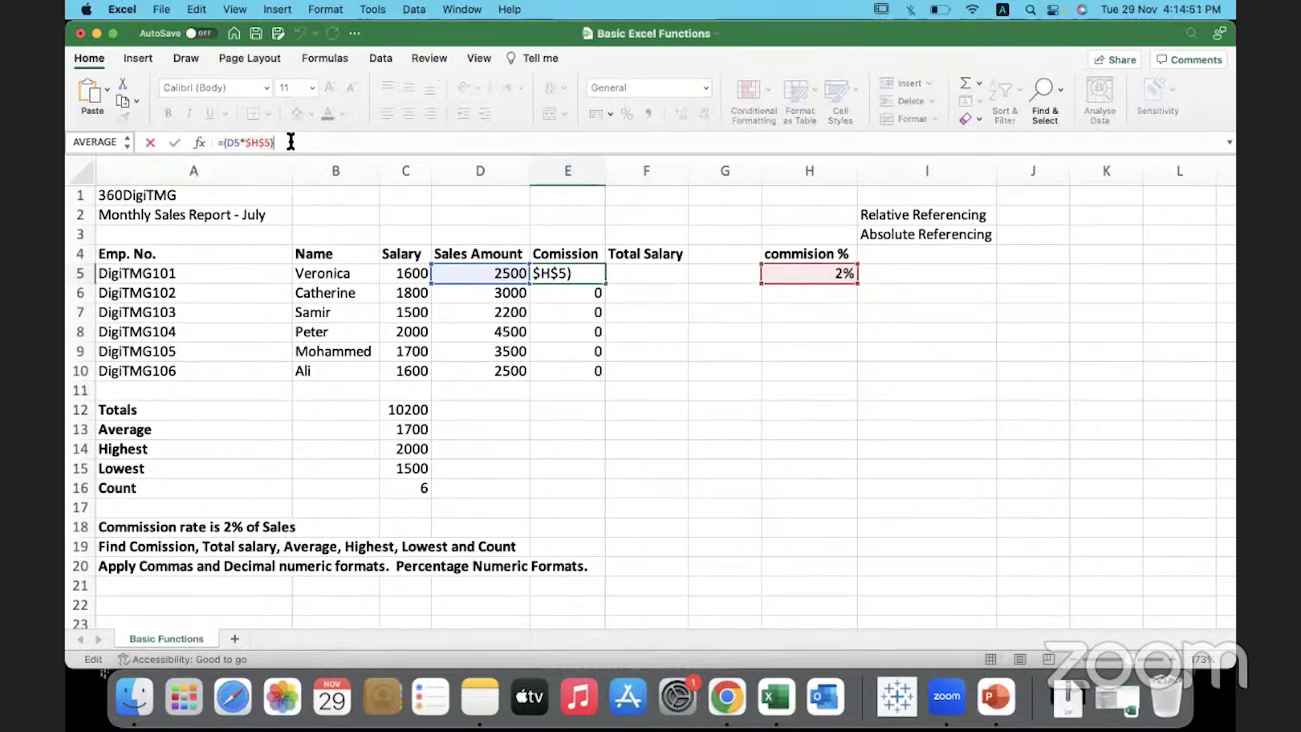
{"action": "left_click", "coordinate": [591, 274]}
{"action": "key", "text": "Return"}
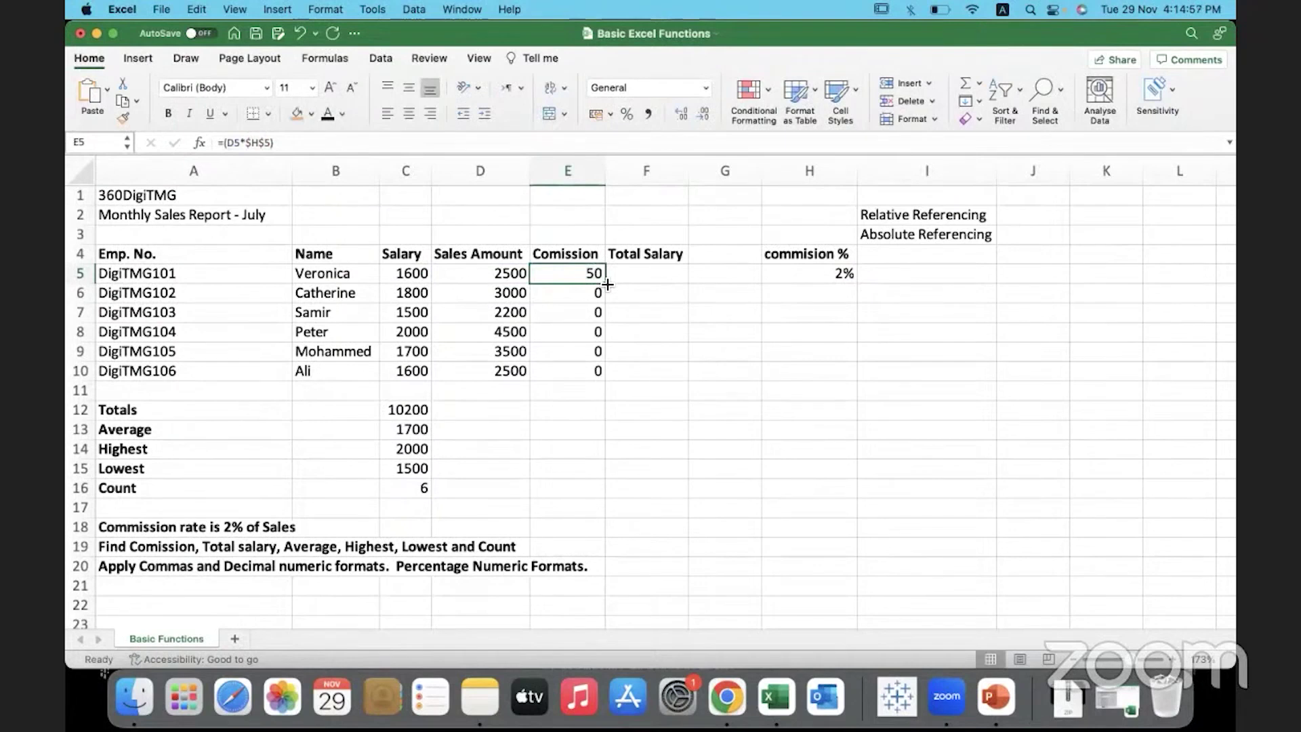
Fill the commission formula down to E10, giving 60, 44, 90, 70 and 50, and check E6 and E9
{"action": "double_click", "coordinate": [607, 284]}
{"action": "left_click", "coordinate": [573, 296]}
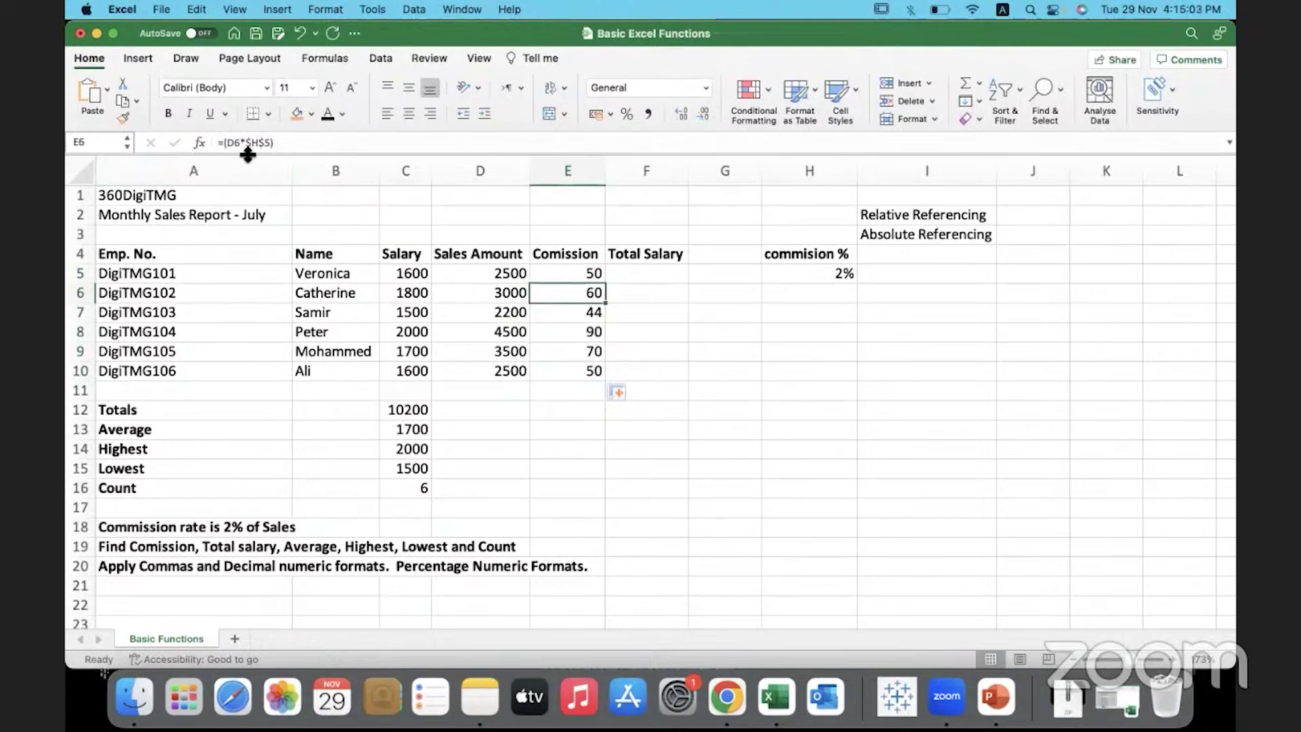
{"action": "left_click", "coordinate": [577, 349]}
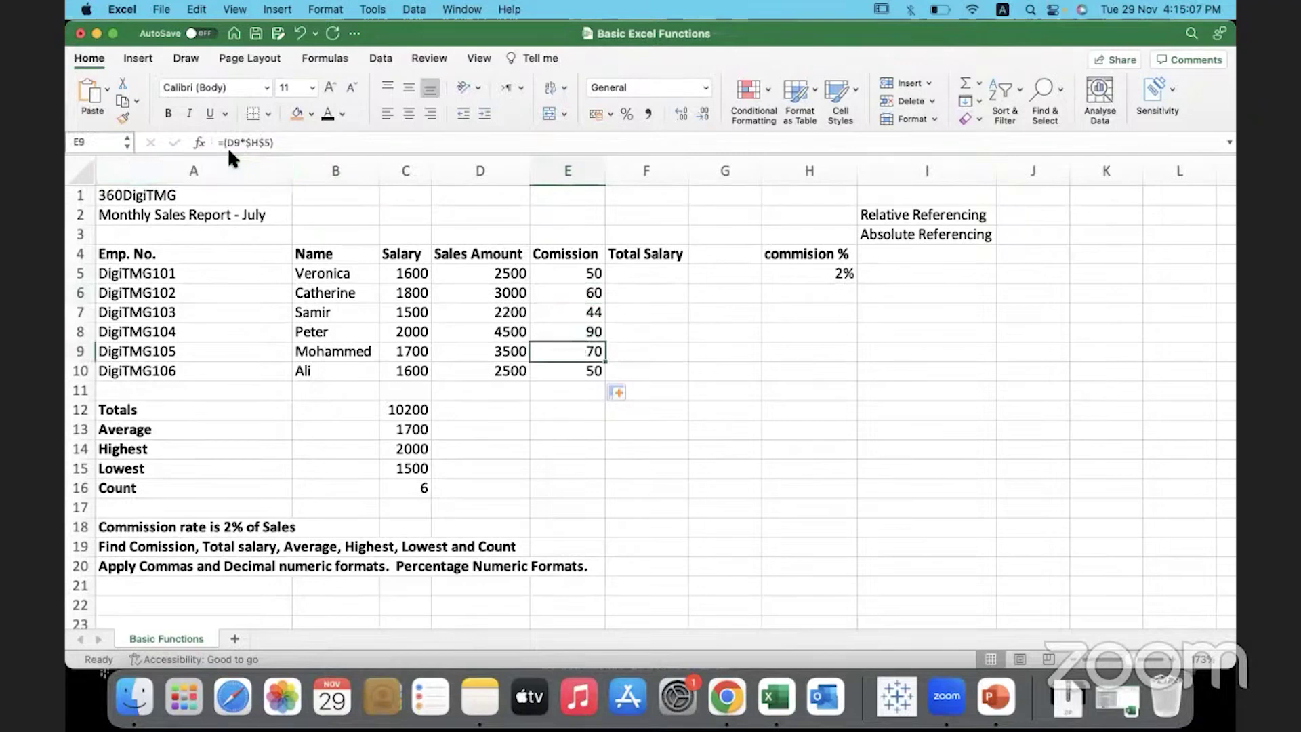
{"action": "left_click", "coordinate": [476, 349]}
{"action": "left_click", "coordinate": [550, 352]}
{"action": "left_click", "coordinate": [634, 291]}
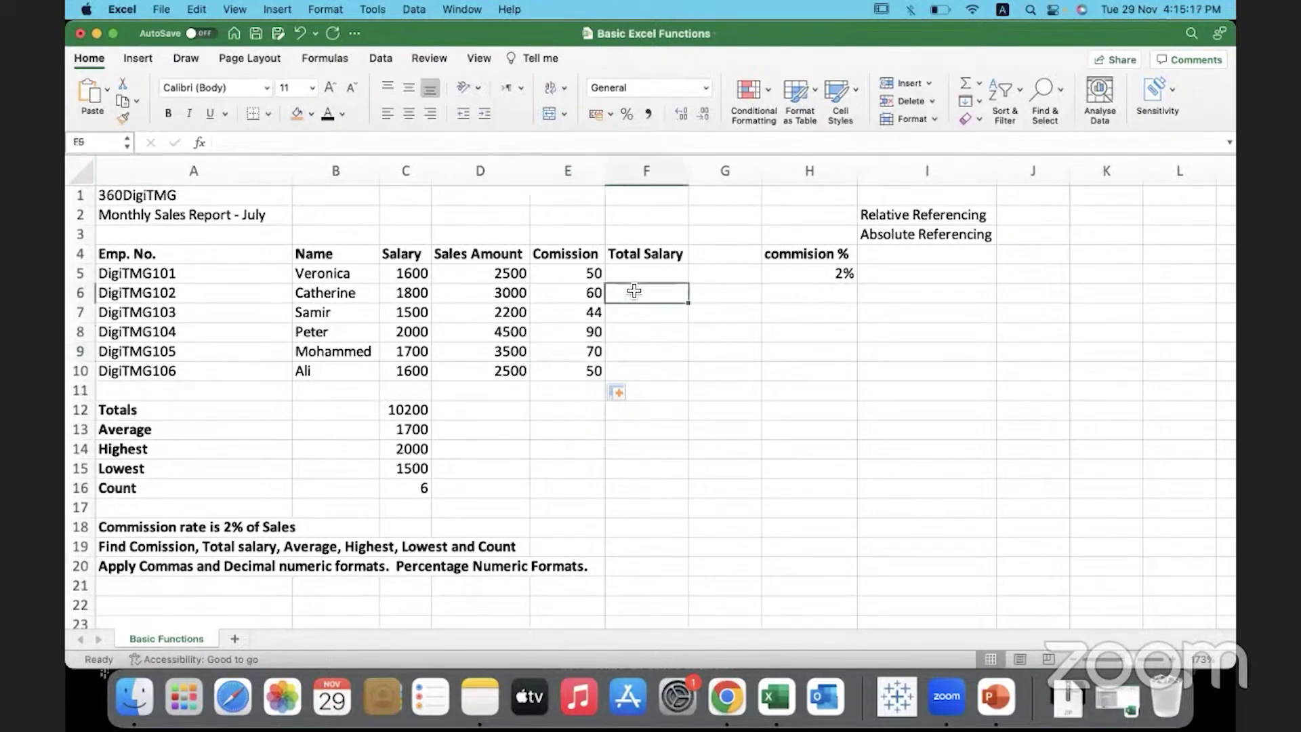
{"action": "left_click_drag", "start_coordinate": [977, 217], "coordinate": [974, 235]}
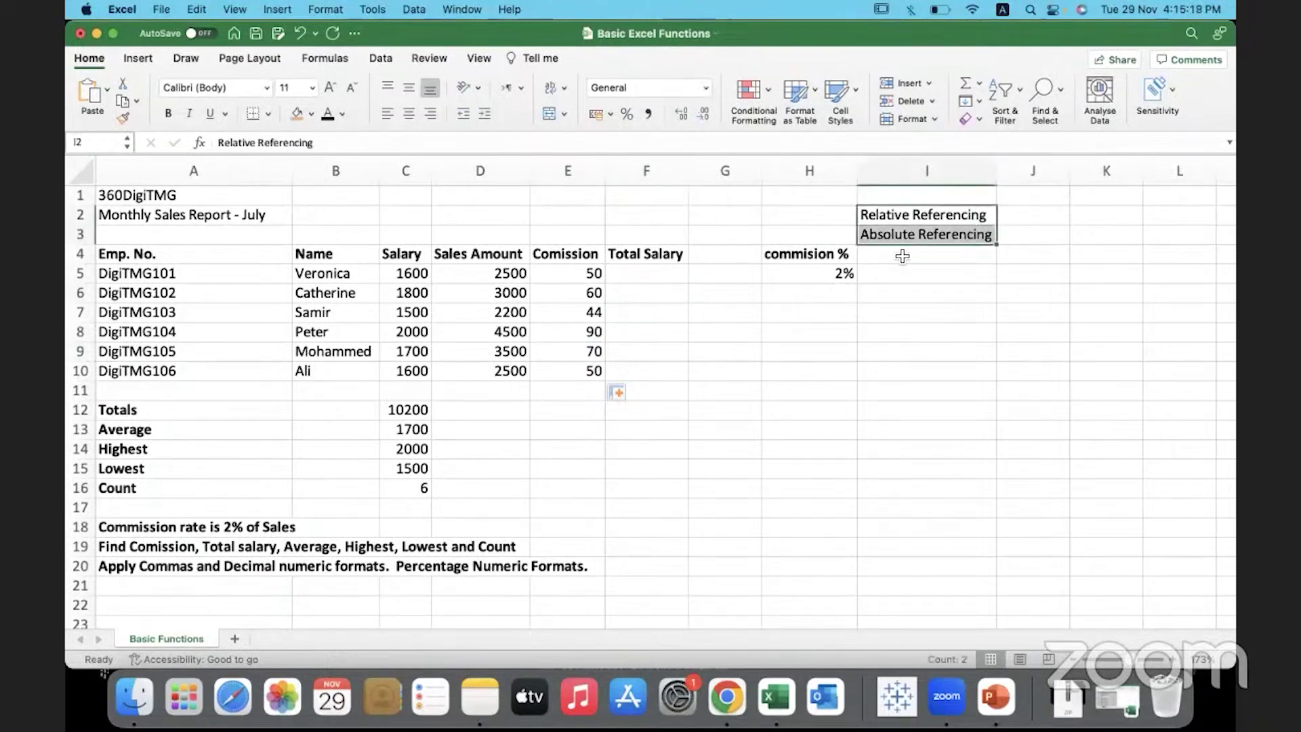
{"action": "left_click", "coordinate": [648, 280]}
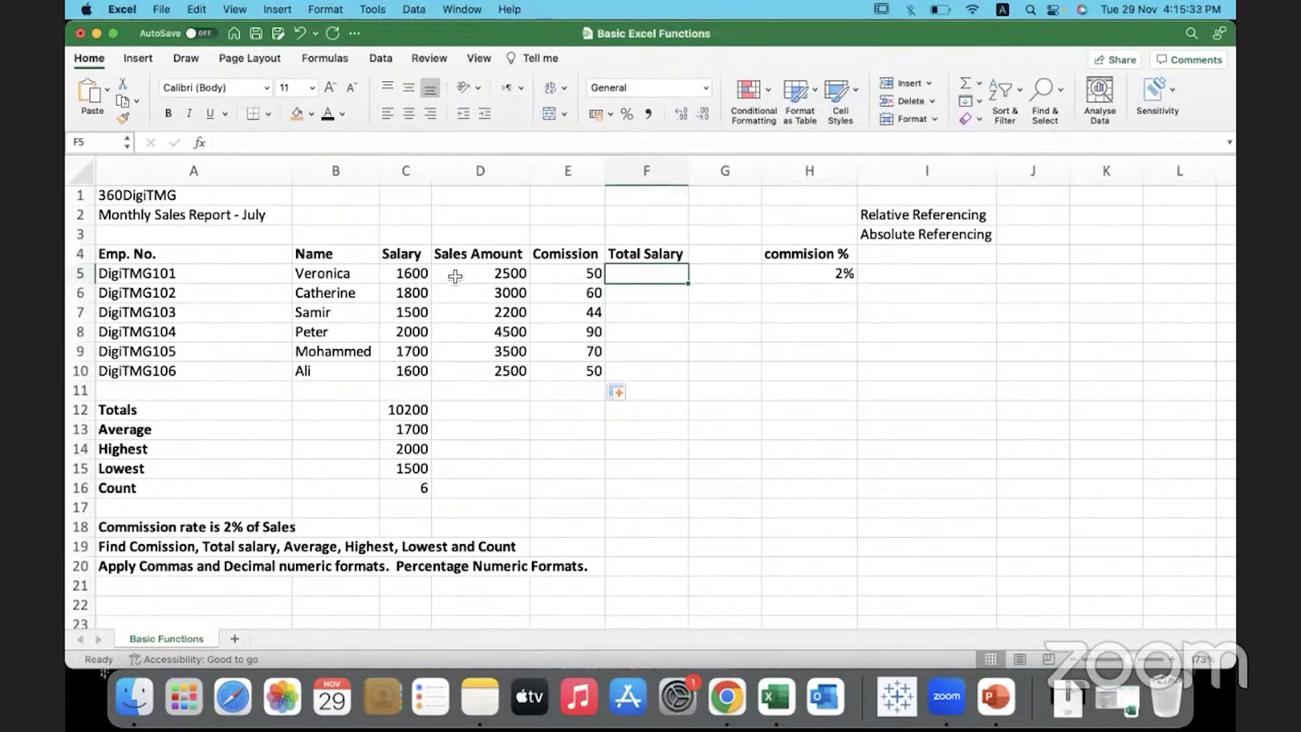
{"action": "left_click", "coordinate": [421, 273]}
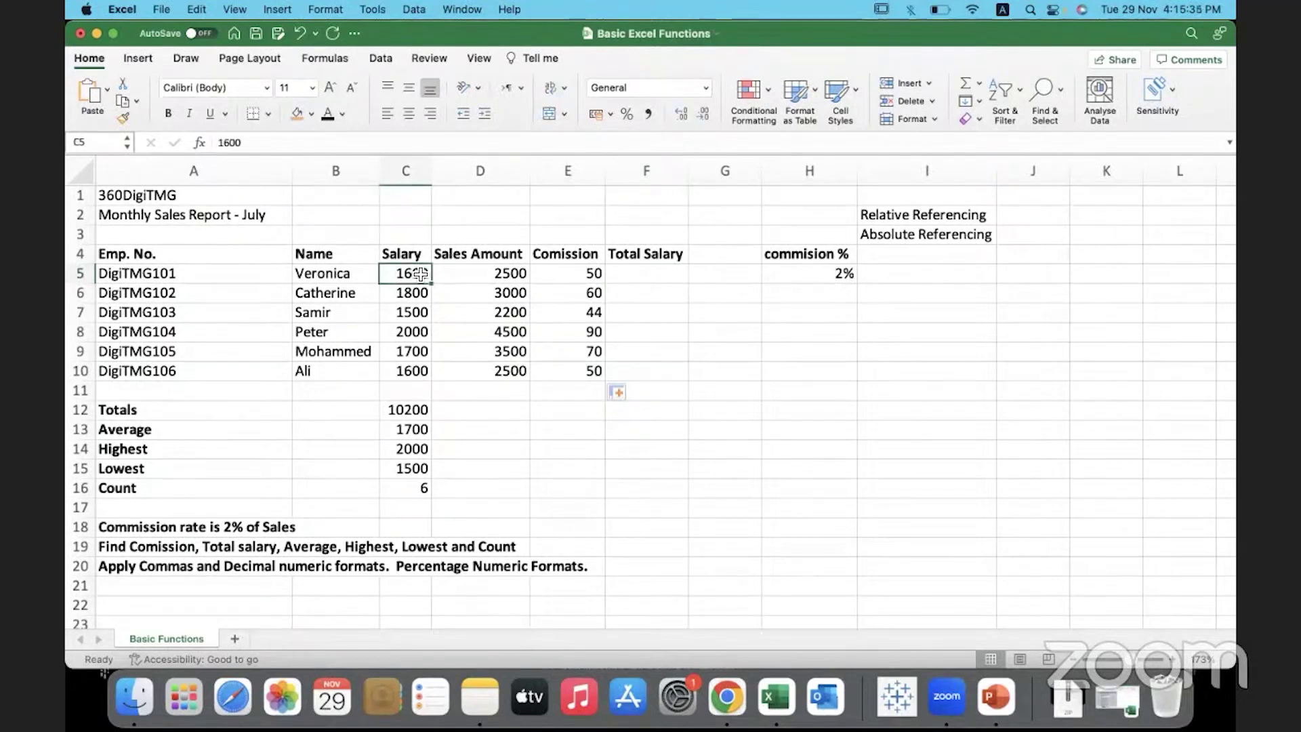
{"action": "left_click", "coordinate": [571, 275], "text": "super"}
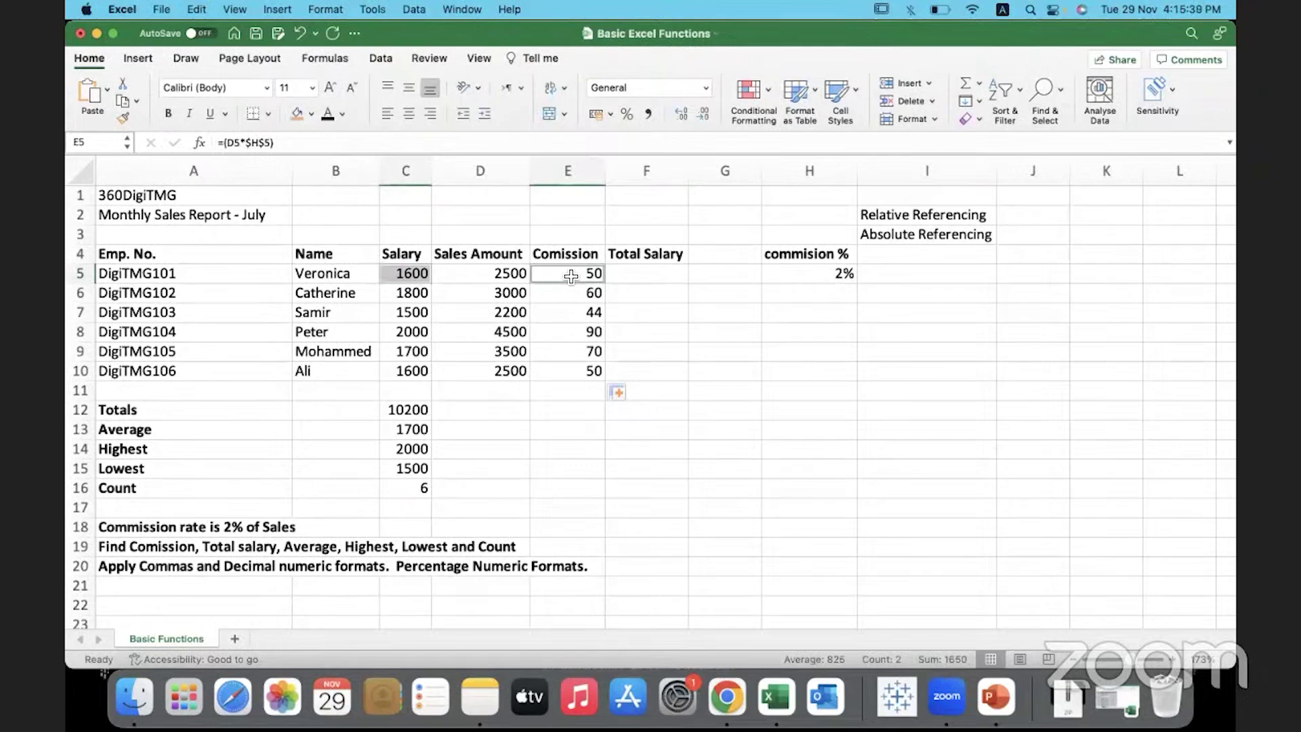
Enter =(C5+E5) in F5 so the first total salary shows 1650
{"action": "left_click", "coordinate": [640, 277]}
{"action": "type", "text": "="}
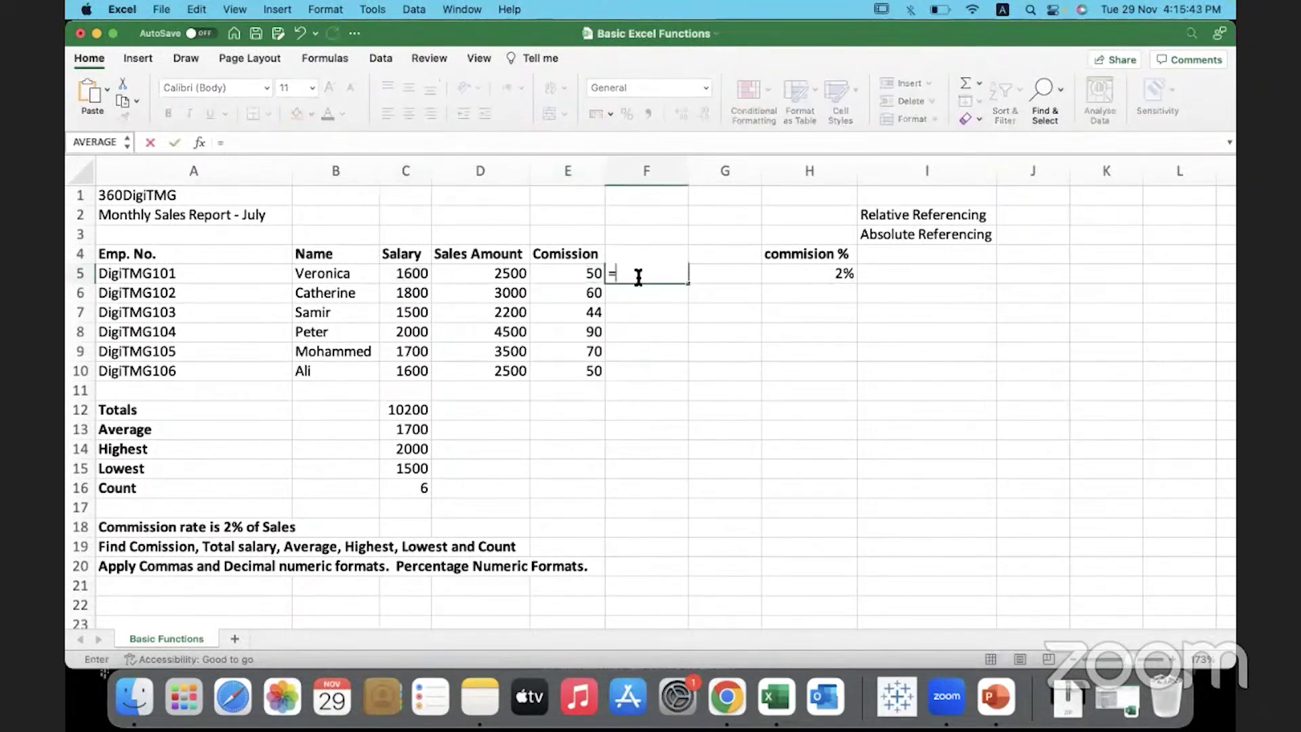
{"action": "type", "text": "("}
{"action": "left_click", "coordinate": [409, 279]}
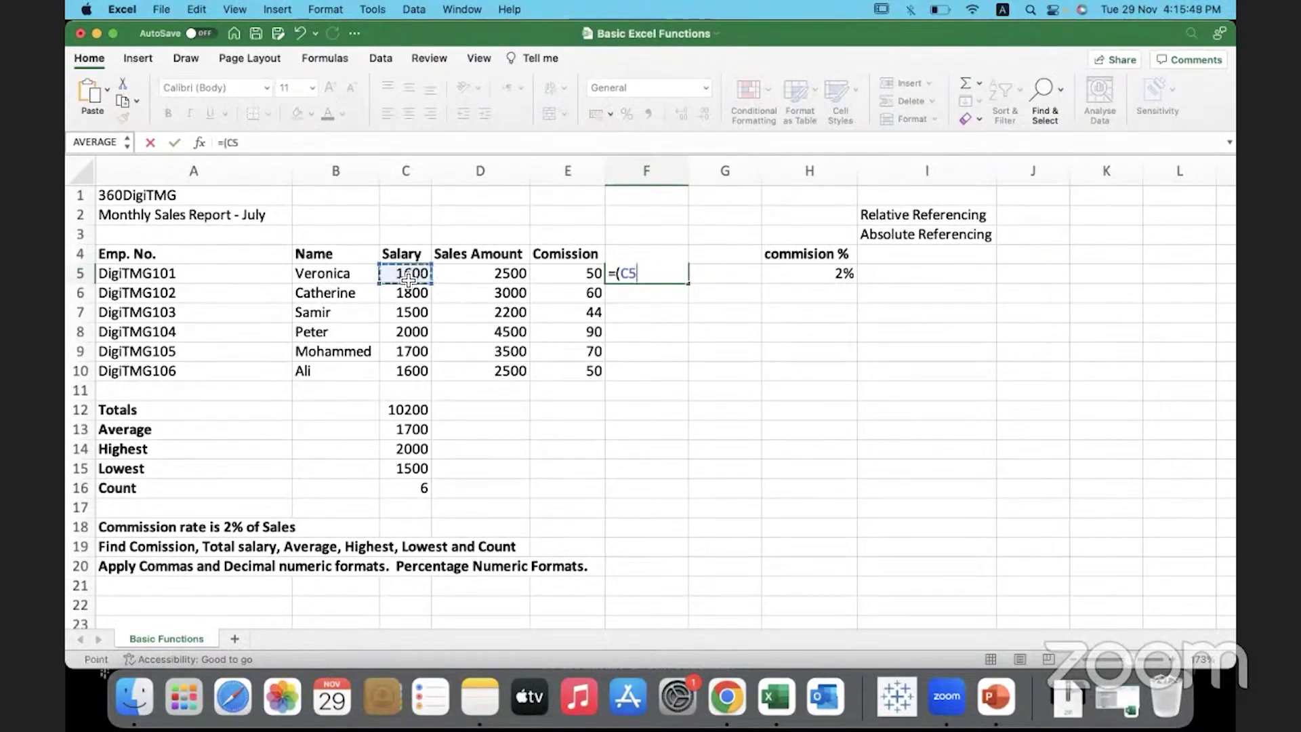
{"action": "type", "text": "+"}
{"action": "left_click", "coordinate": [575, 274]}
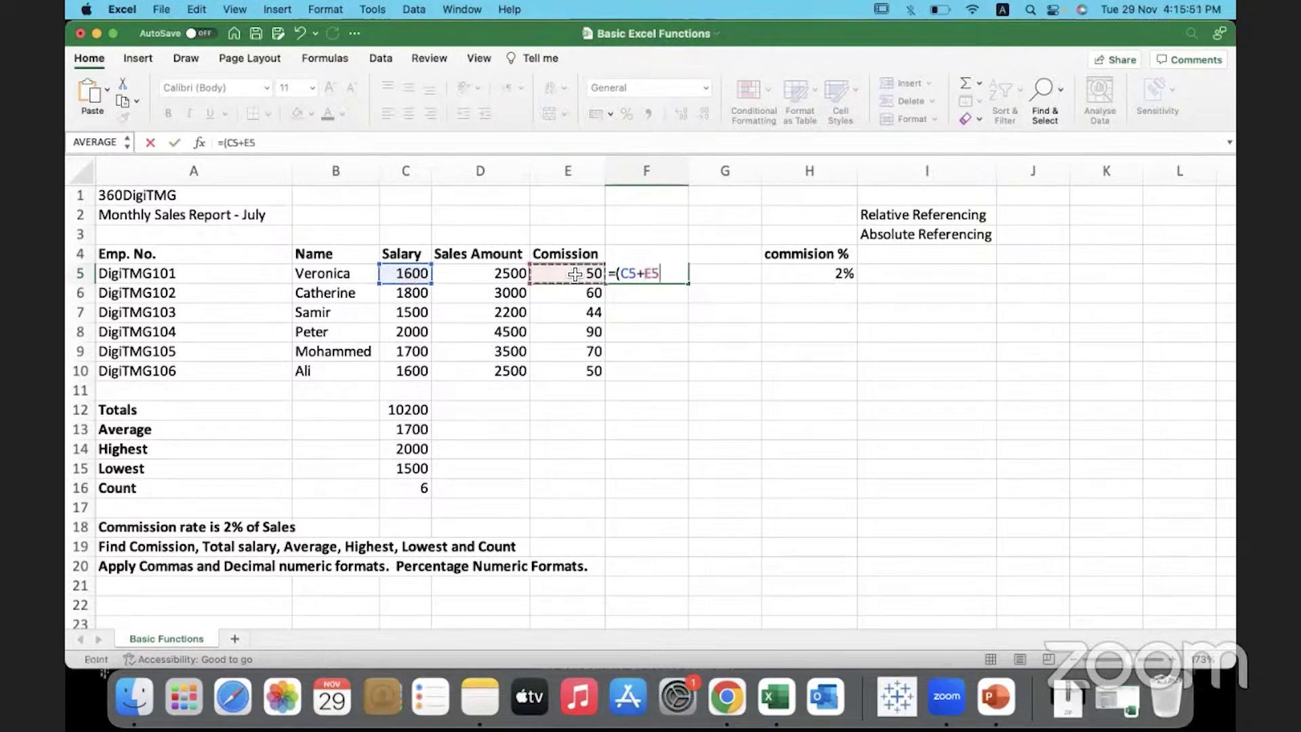
{"action": "type", "text": ")"}
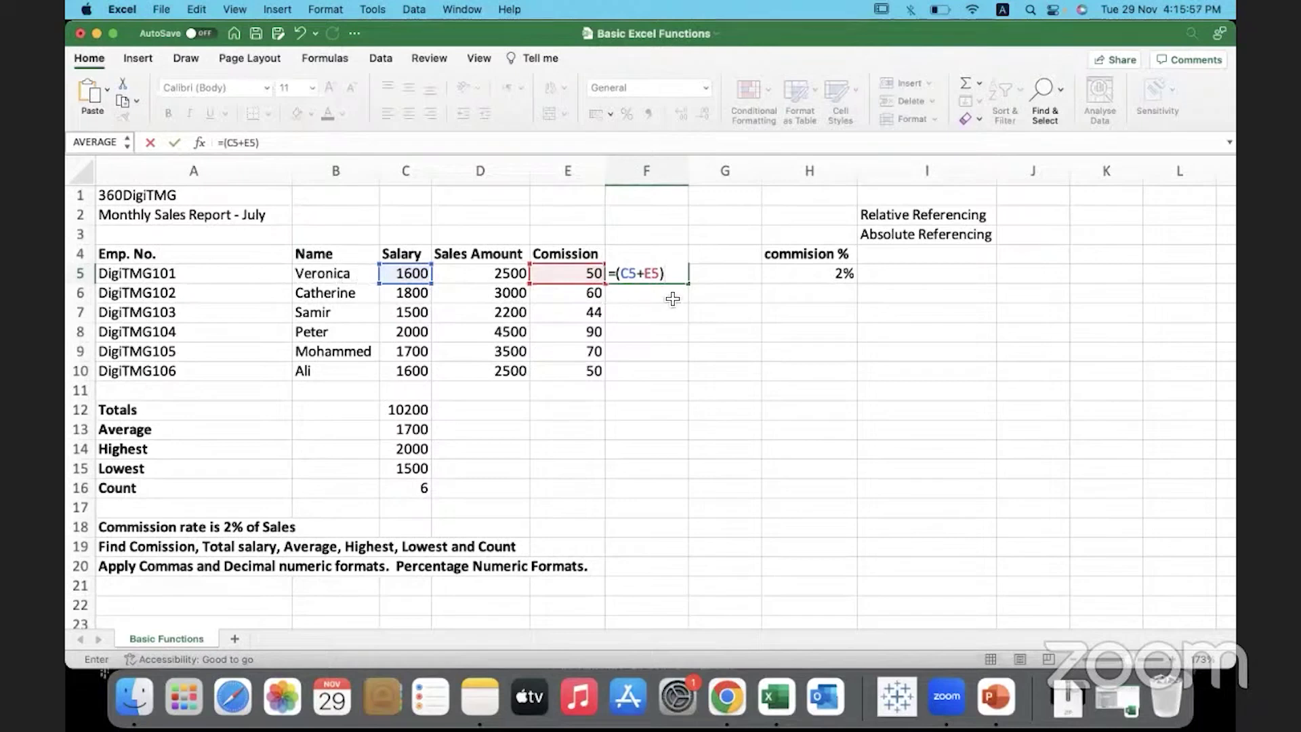
{"action": "key", "text": "Return"}
Review F5 and the salary and commission values in C6, E6, C7 and E7
{"action": "left_click", "coordinate": [646, 273]}
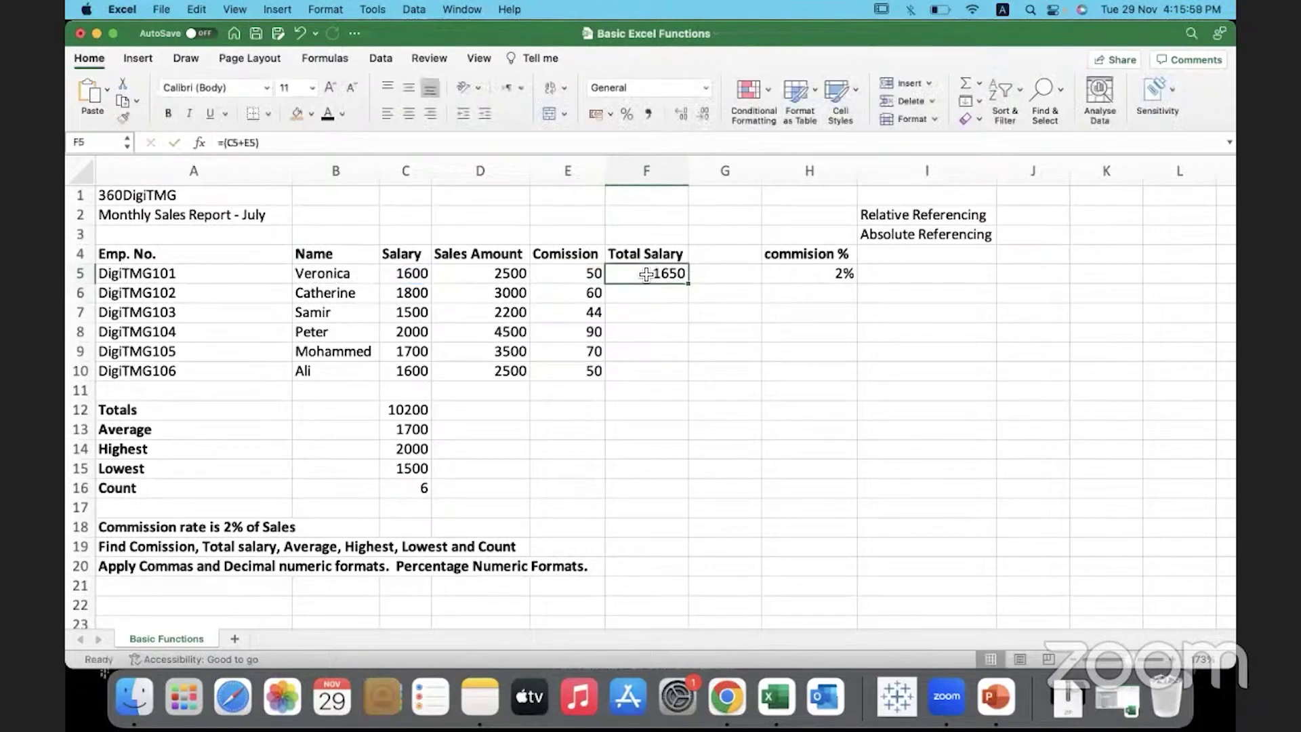
{"action": "left_click", "coordinate": [646, 298]}
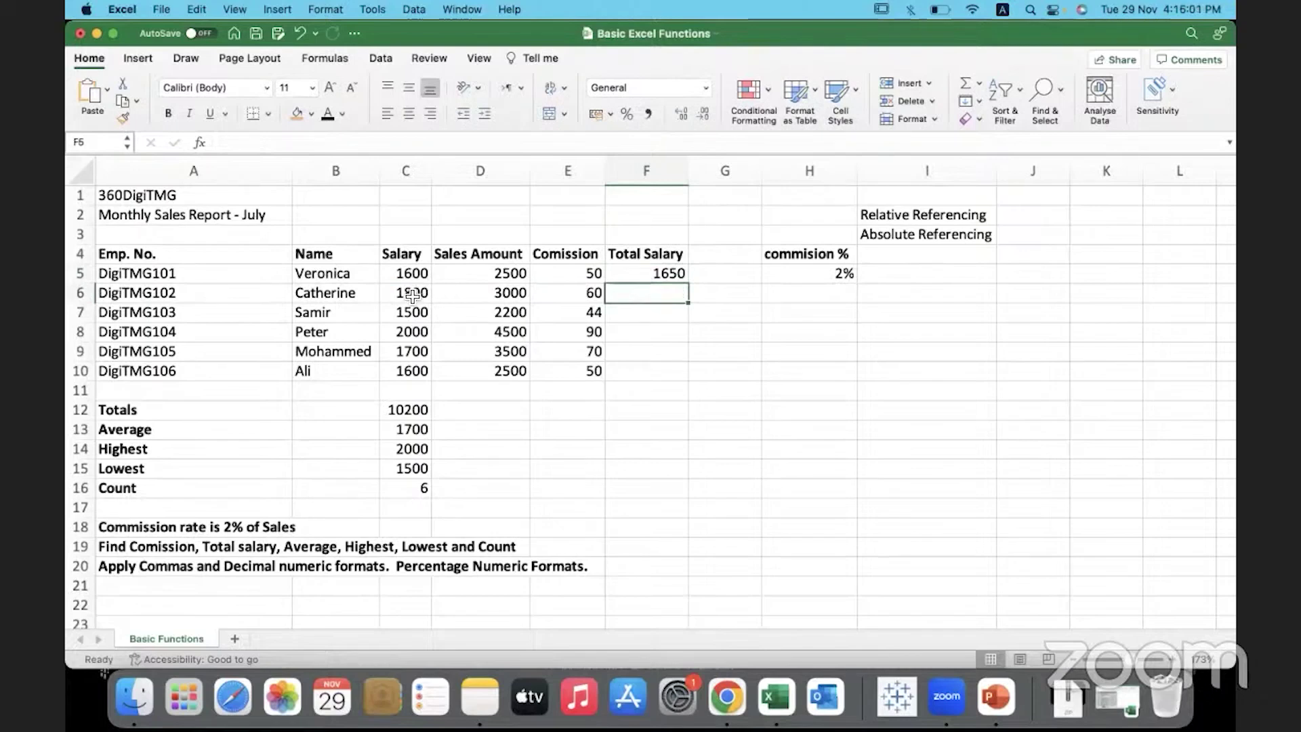
{"action": "left_click", "coordinate": [413, 295]}
{"action": "left_click", "coordinate": [559, 294]}
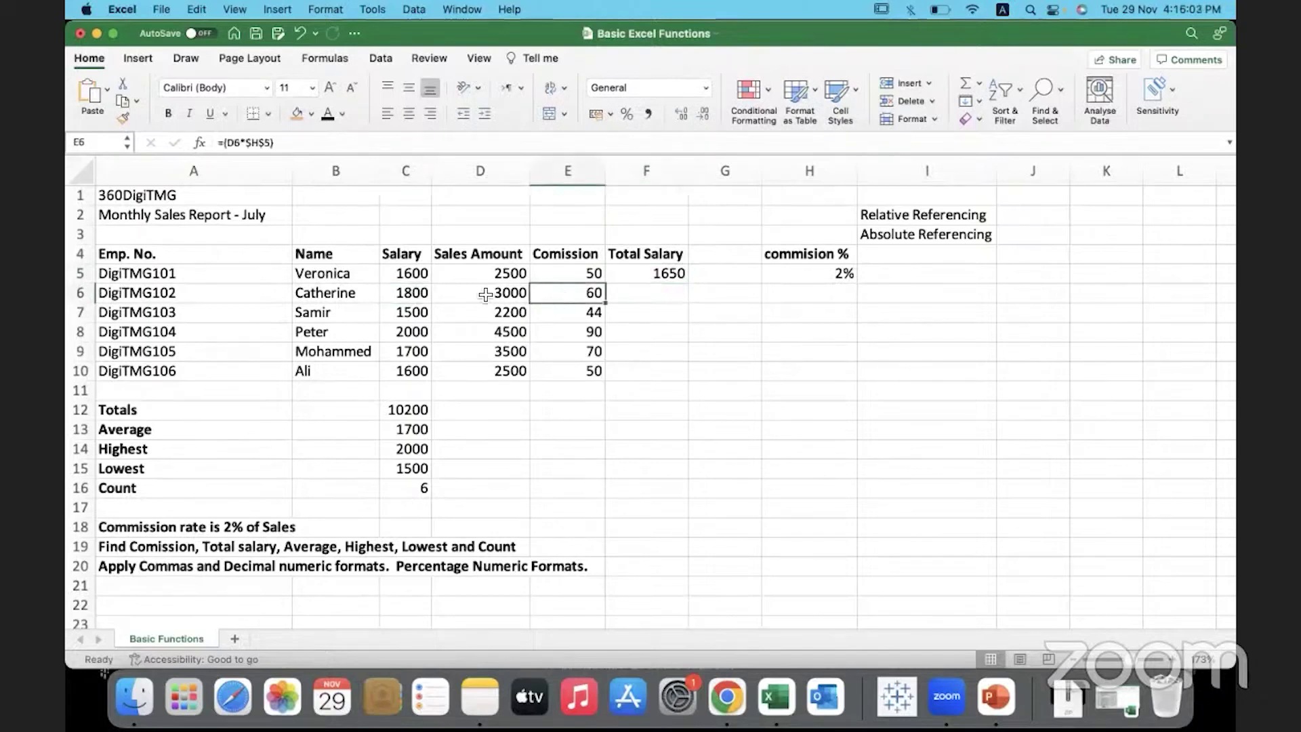
{"action": "left_click", "coordinate": [408, 313]}
{"action": "left_click", "coordinate": [564, 316]}
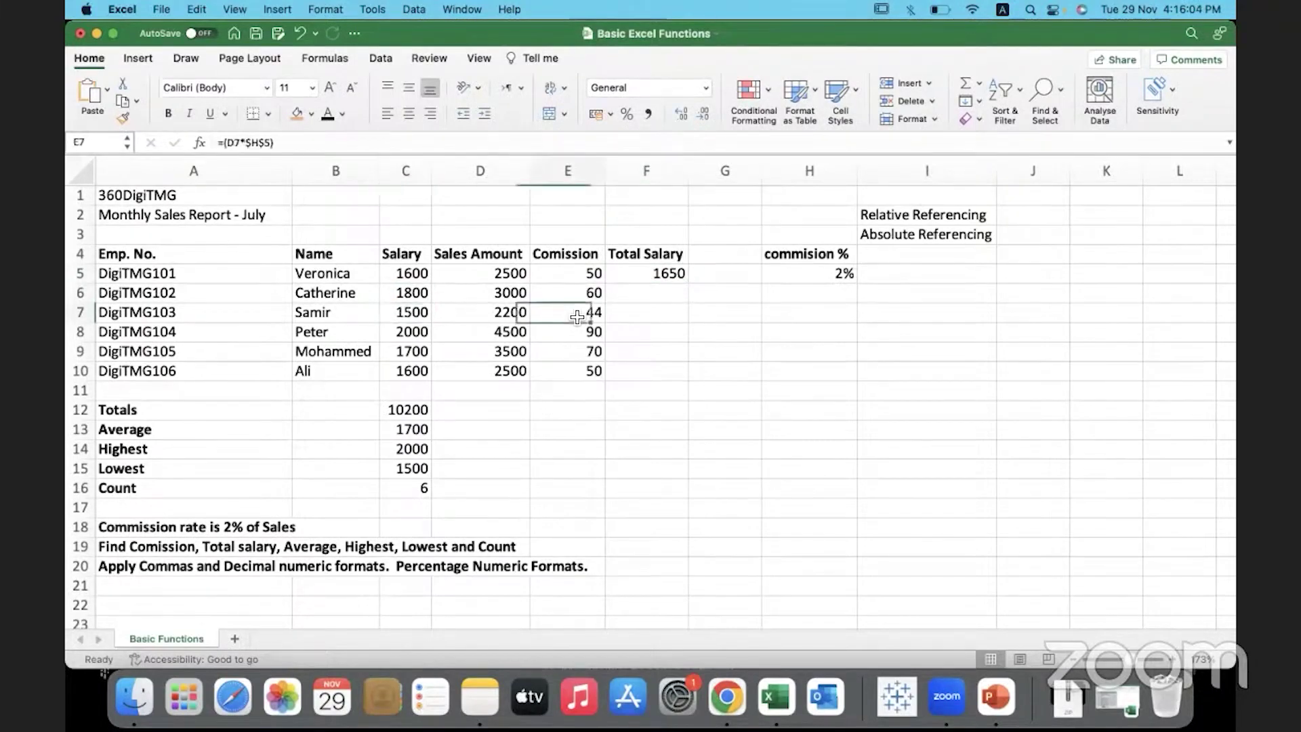
{"action": "left_click", "coordinate": [654, 275]}
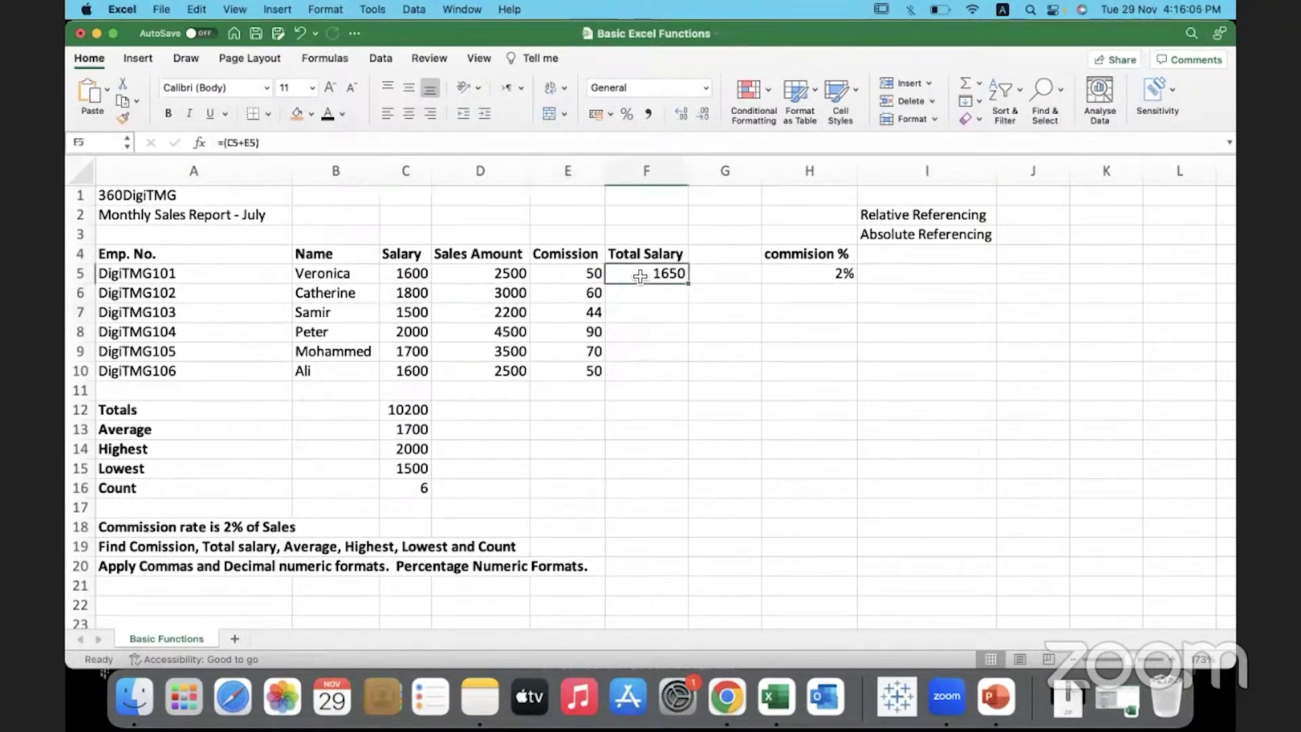
Fill the total salary formula down to F10 (1860, 1544, 2090, 1770, 1650) and check F6 and F7
{"action": "double_click", "coordinate": [688, 287]}
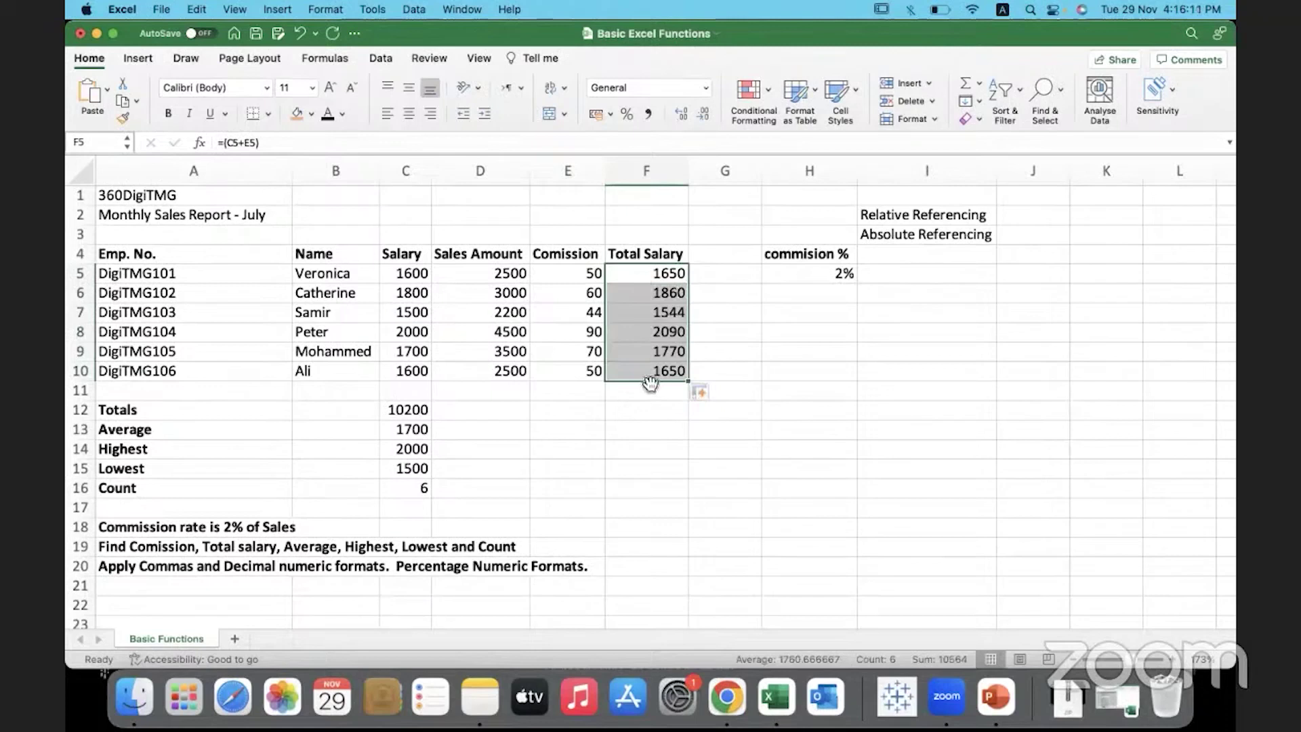
{"action": "left_click", "coordinate": [638, 289]}
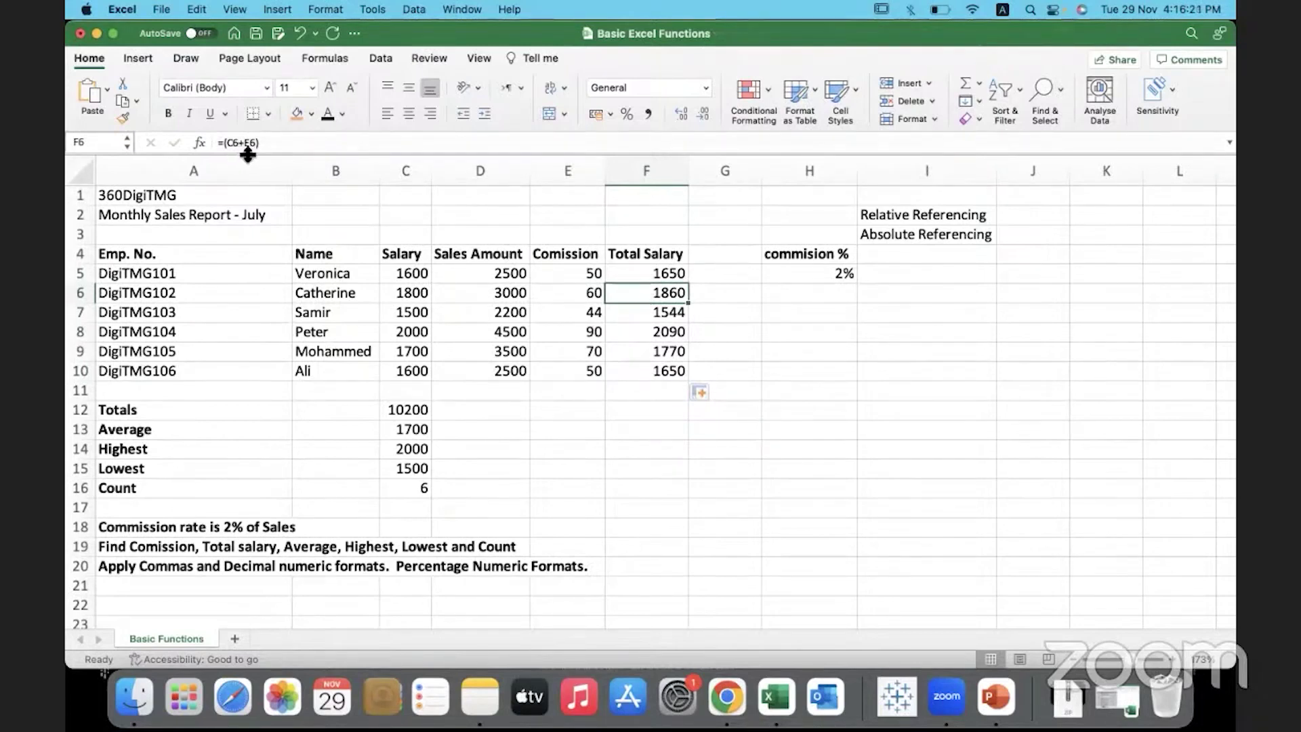
{"action": "left_click", "coordinate": [626, 314]}
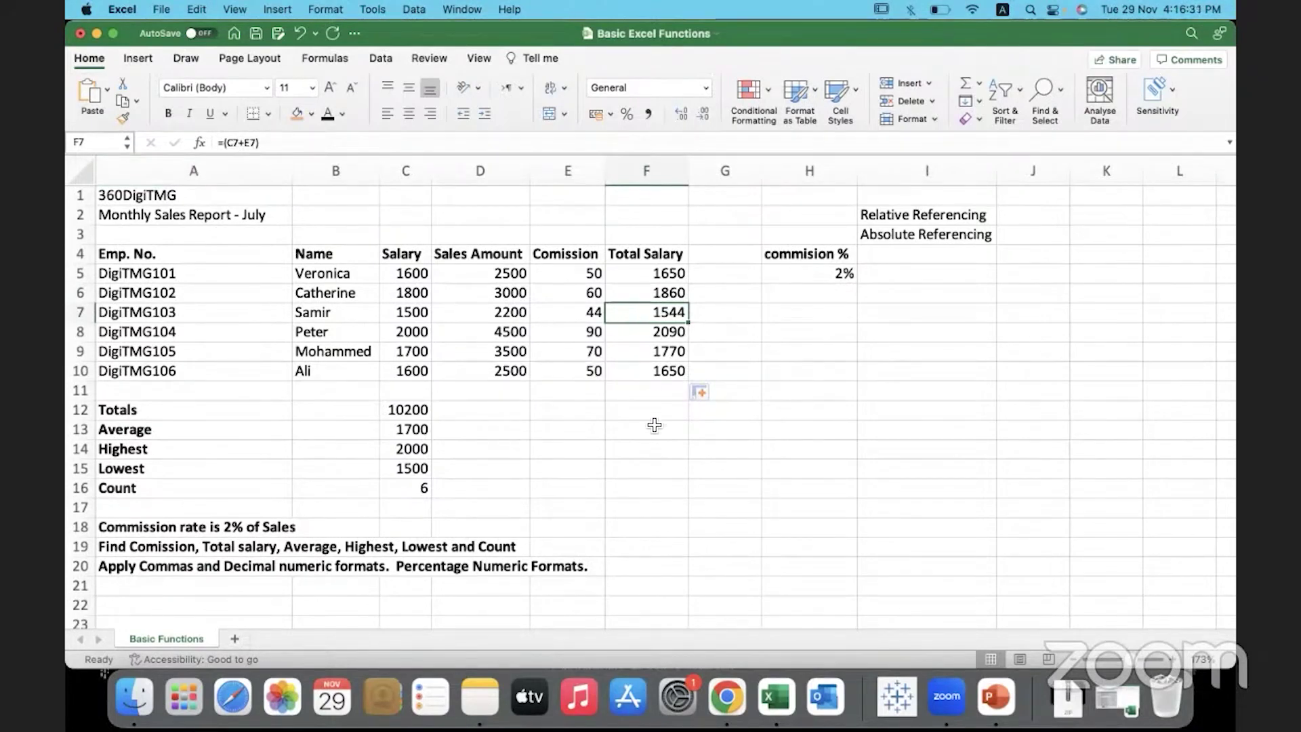
Widen column I so the Relative and Absolute Referencing notes in I2 and I3 fit
{"action": "key", "text": "Down"}
{"action": "key", "text": "Down"}
{"action": "key", "text": "Down"}
{"action": "key", "text": "Down"}
{"action": "key", "text": "Down"}
{"action": "key", "text": "Down"}
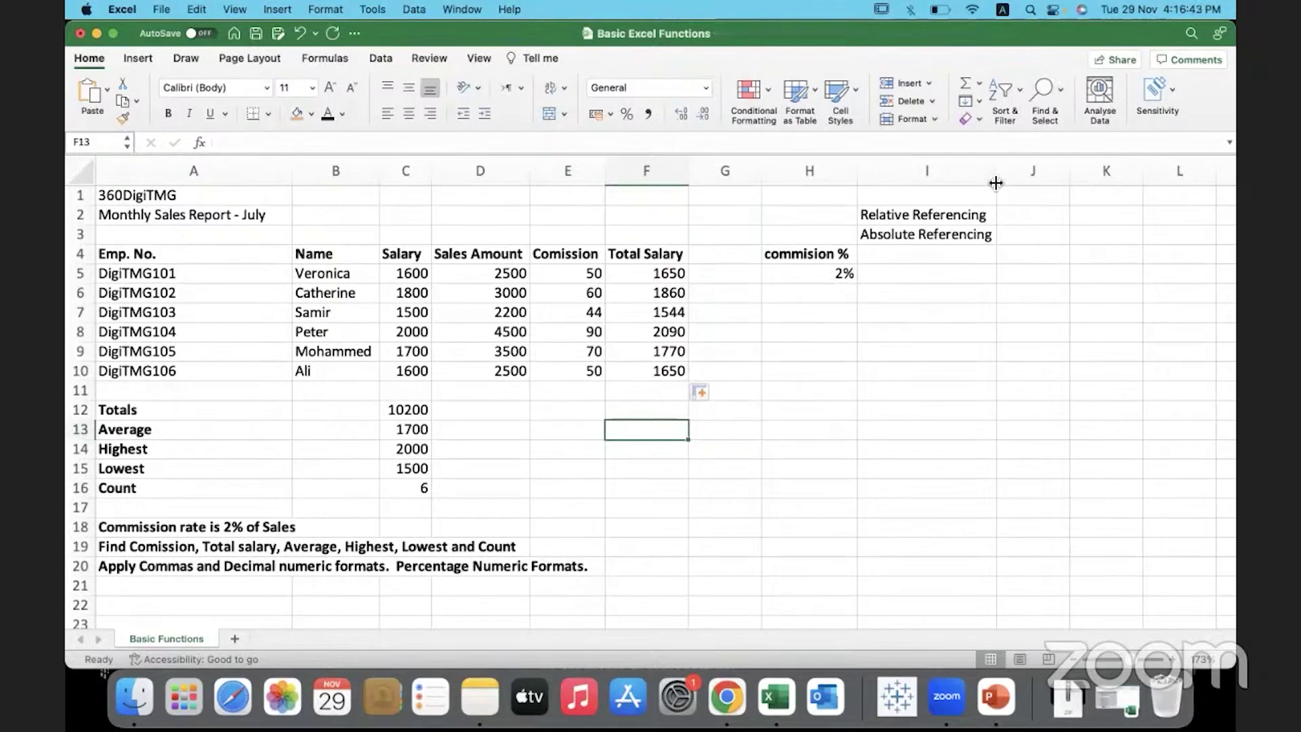
{"action": "left_click_drag", "start_coordinate": [997, 177], "coordinate": [1019, 182]}
{"action": "left_click_drag", "start_coordinate": [989, 234], "coordinate": [990, 215]}
{"action": "left_click", "coordinate": [909, 214]}
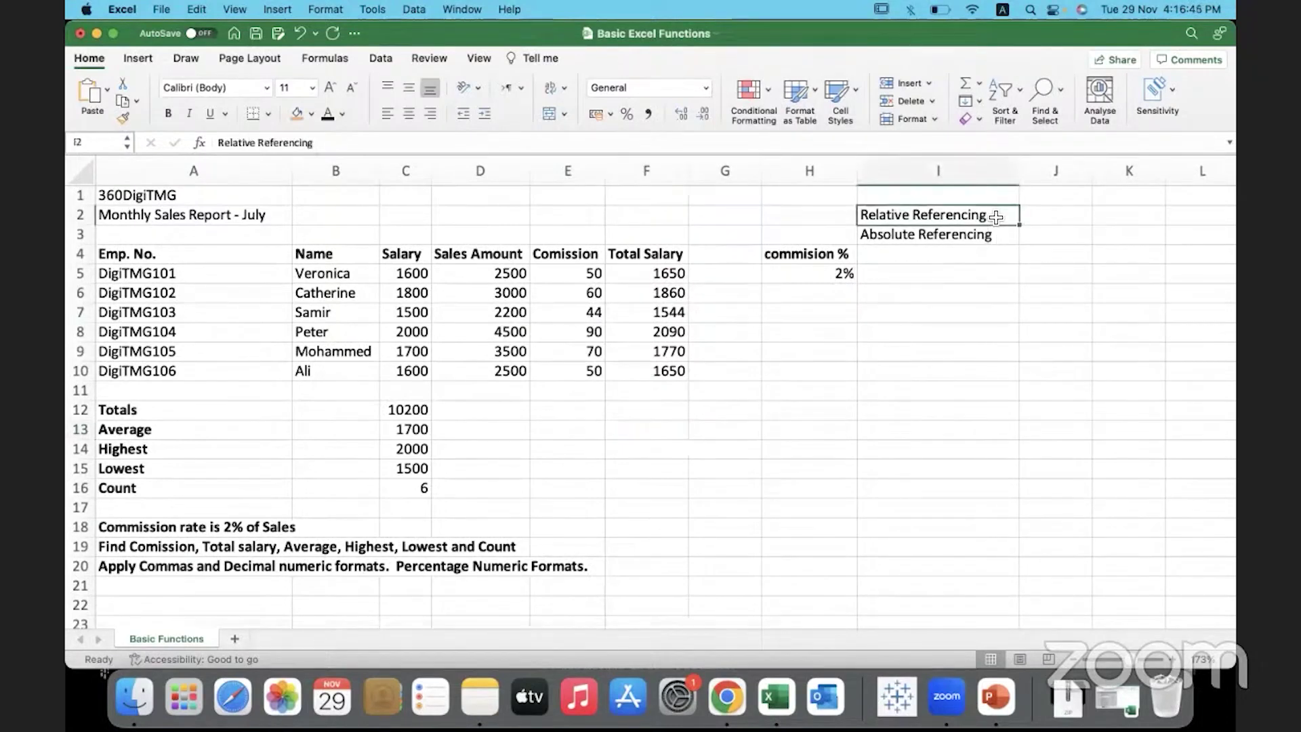
{"action": "left_click", "coordinate": [1005, 236]}
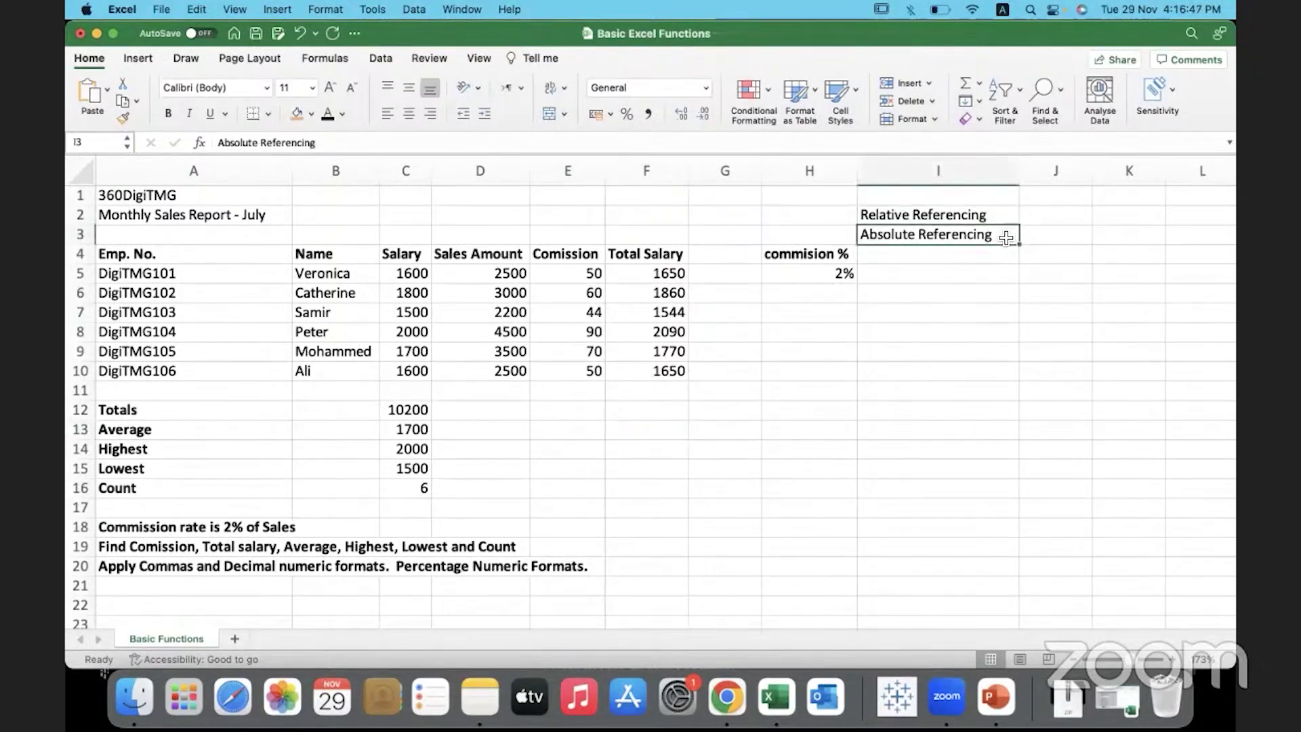